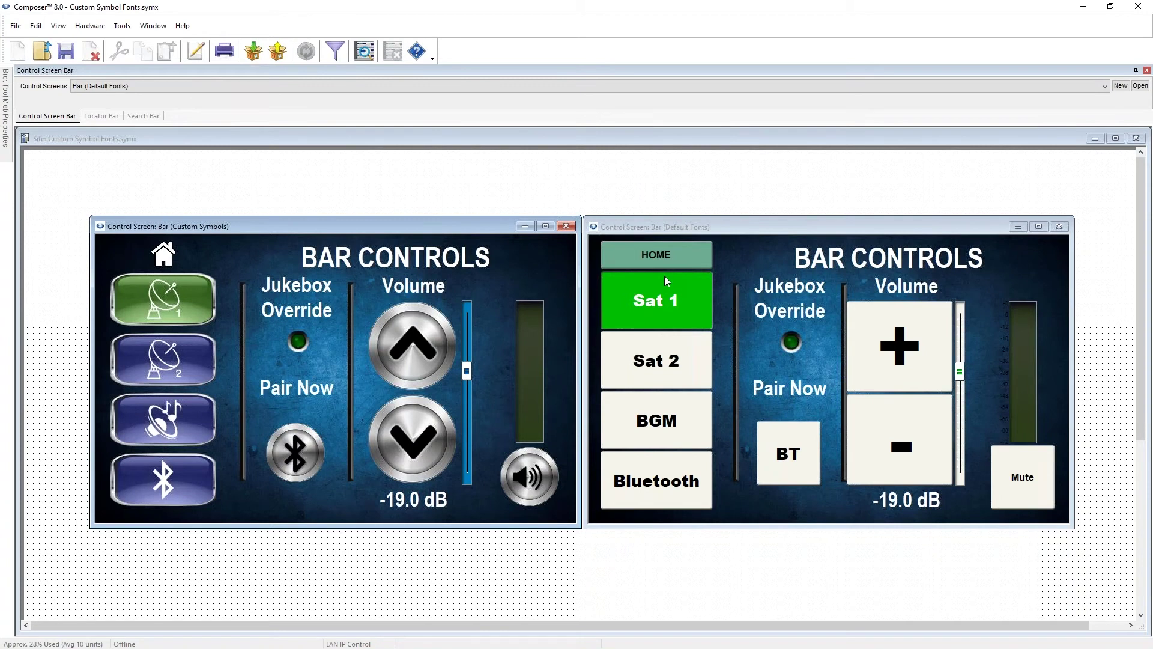
Step: Test the volume up and down buttons repeatedly on the Bar (Custom Symbols) control screen
left_click(401, 347)
left_click(415, 456)
left_click(416, 353)
left_click(405, 446)
left_click(411, 341)
left_click(400, 459)
left_click(401, 354)
left_click(429, 452)
Step: Cycle the bar source through BGM, Sat 2 and Sat 1 with the custom symbol buttons, finishing on Bluetooth
left_click(189, 429)
left_click(188, 357)
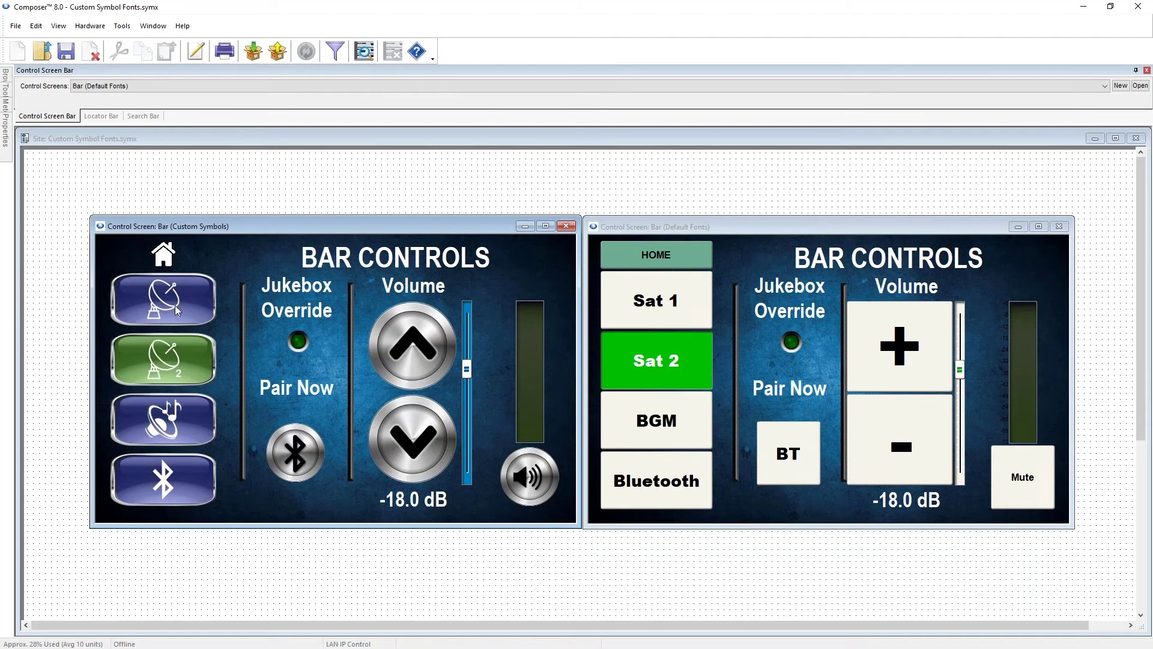
left_click(178, 308)
left_click(171, 414)
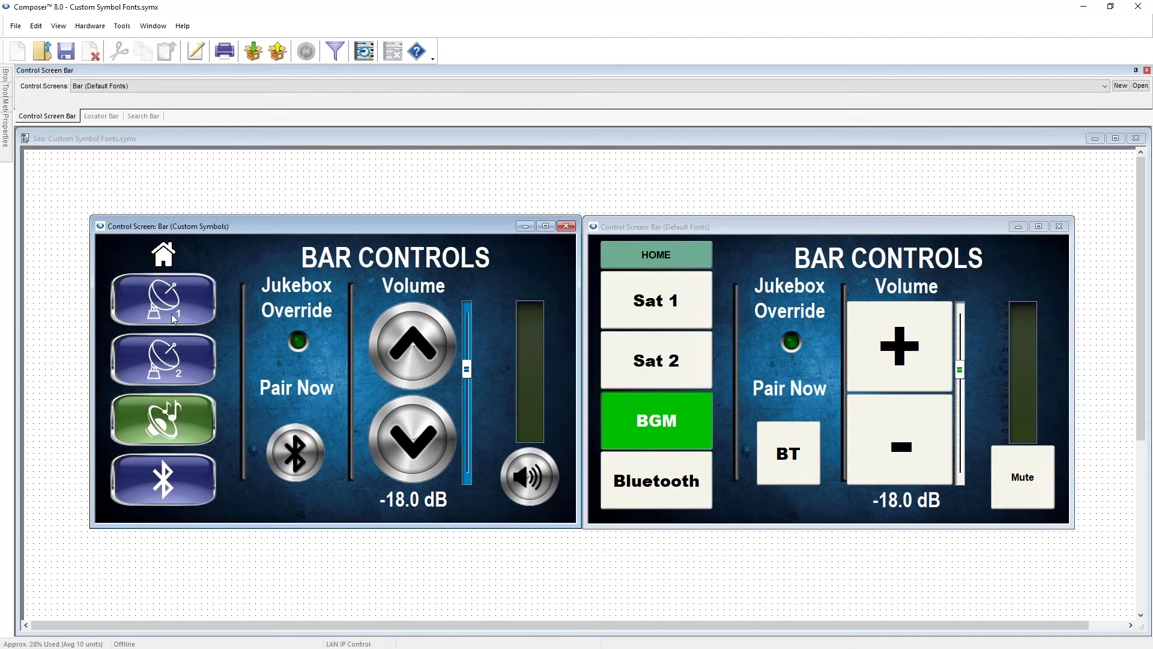
left_click(174, 319)
left_click(176, 361)
left_click(177, 418)
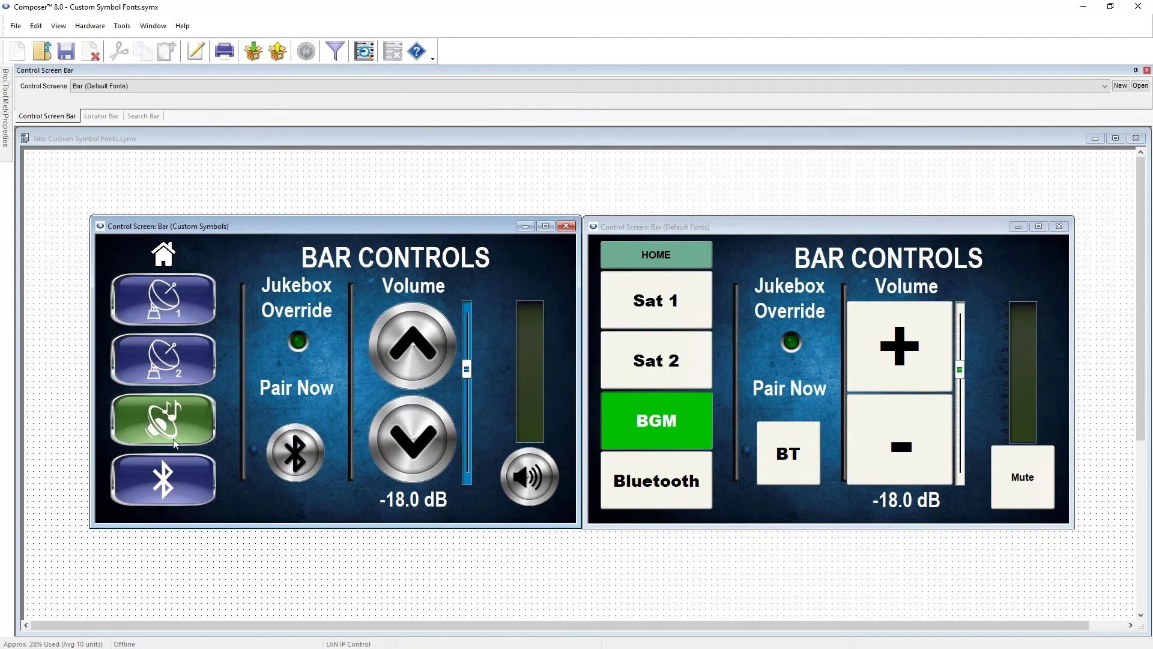
left_click(167, 472)
Step: Test the Bluetooth Pair Now button and toggle the speaker mute button on and off on the custom symbols screen
left_click(295, 456)
left_click(295, 458)
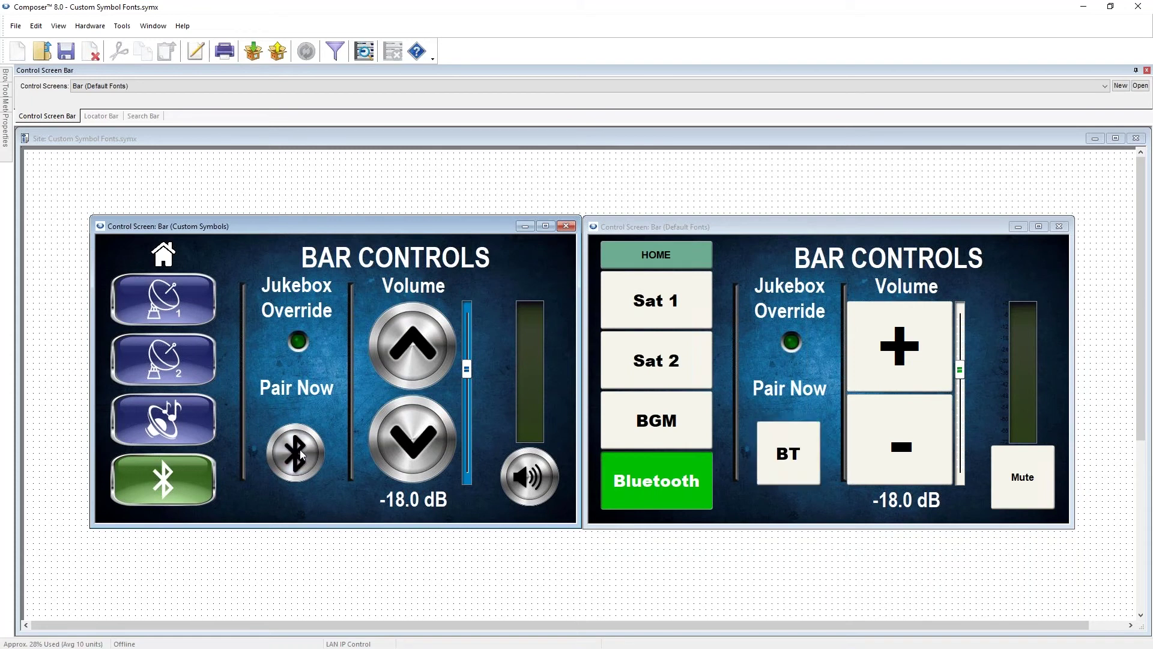
left_click(546, 483)
left_click(547, 484)
Step: Keep the control properties permanently docked and open the Bar (Default Fonts) control screen
mouse_move(4, 141)
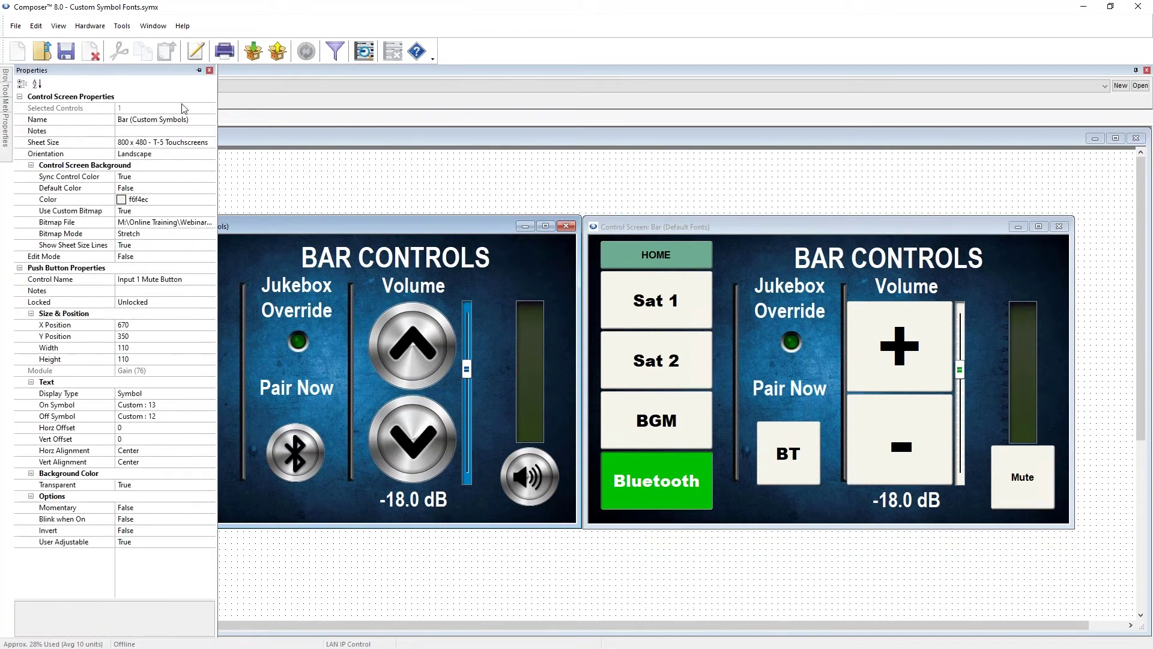
left_click(199, 70)
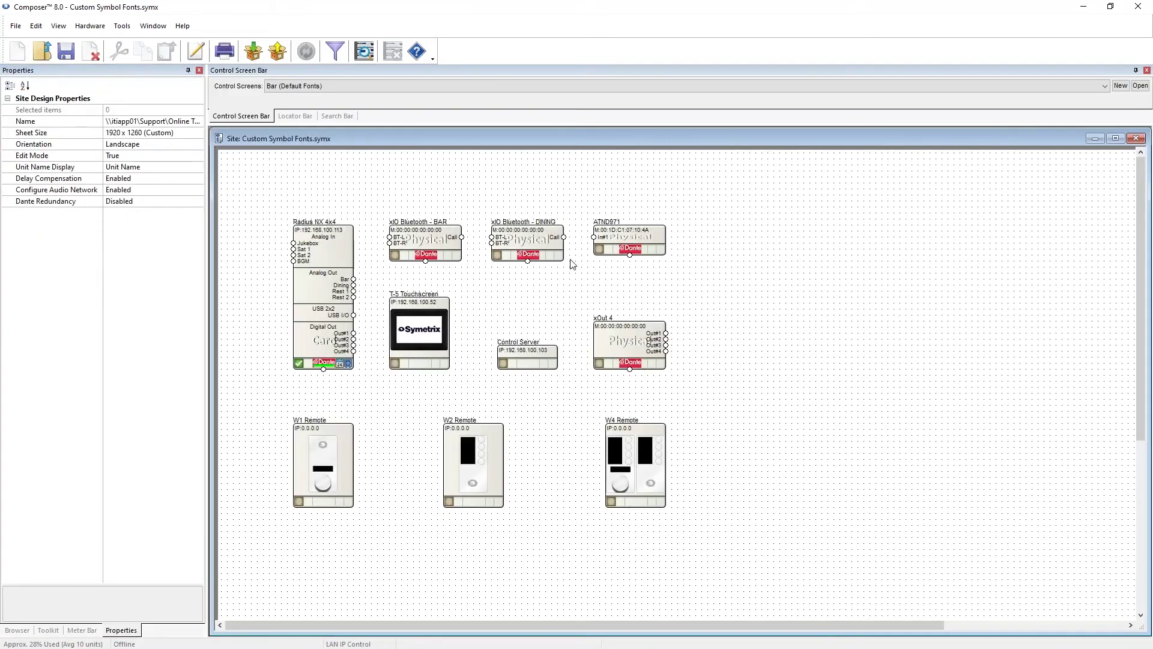
left_click(299, 88)
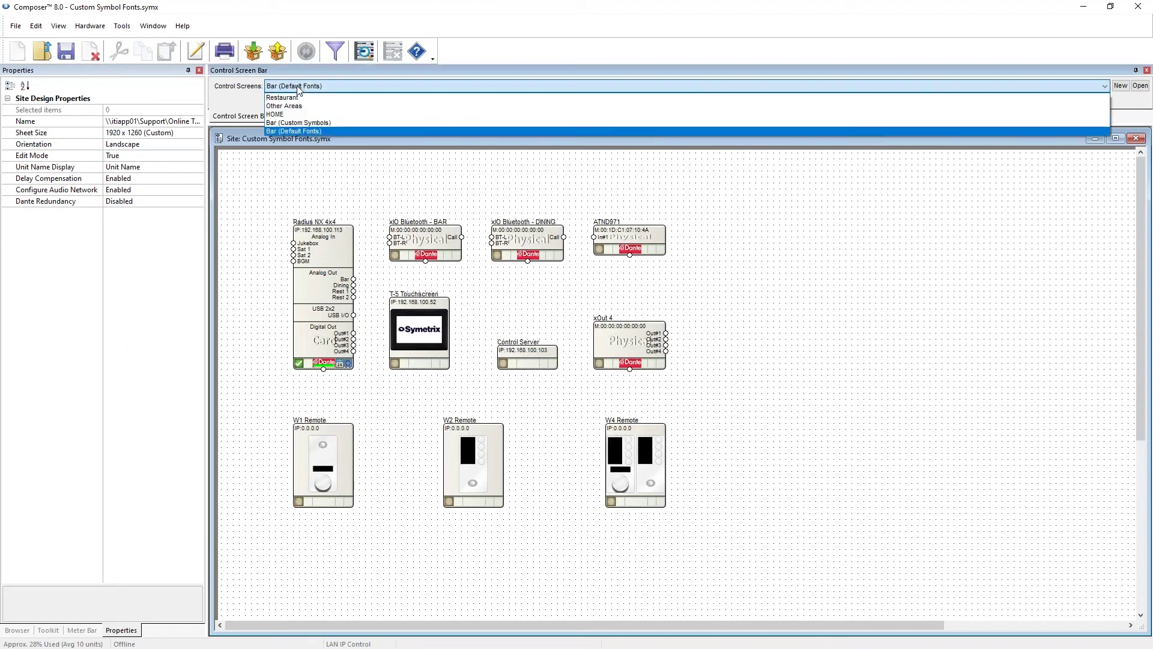
left_click(294, 131)
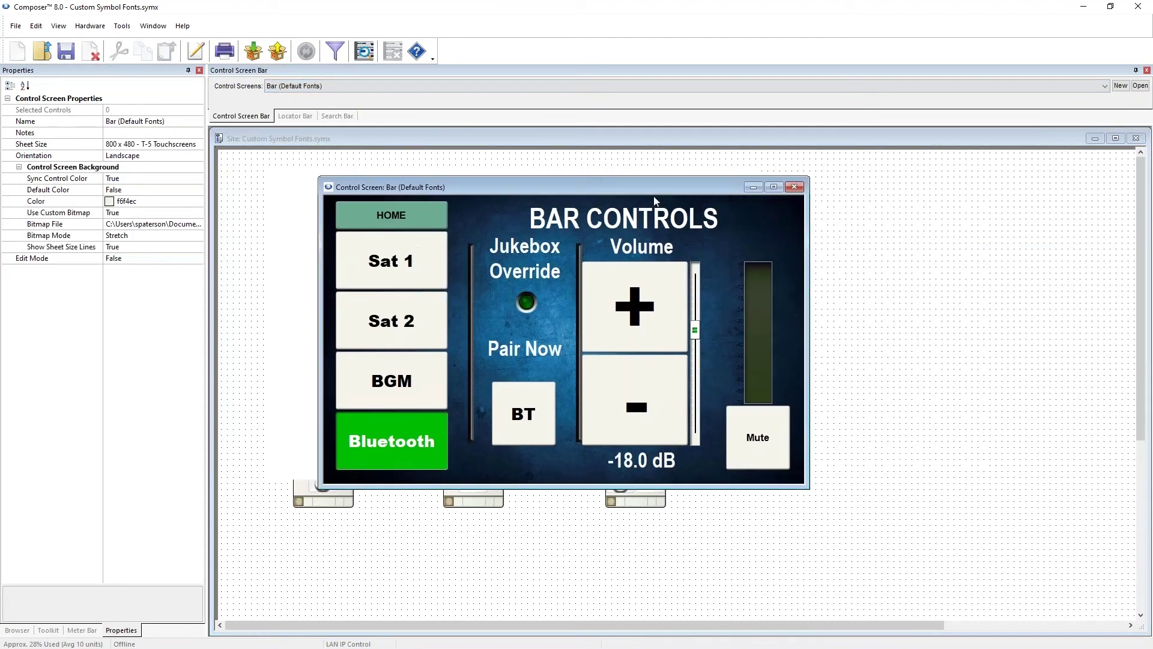
Step: Raise the bar volume by one increment and toggle the Mute button on and off on the default fonts screen
left_click(715, 319)
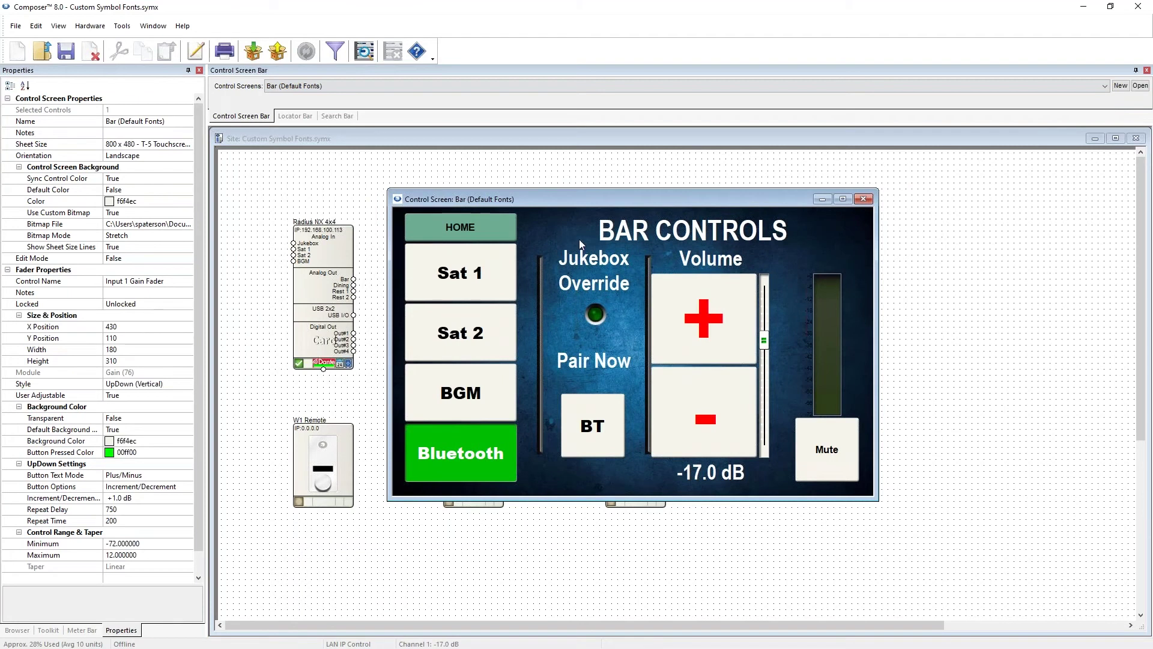
left_click(841, 454)
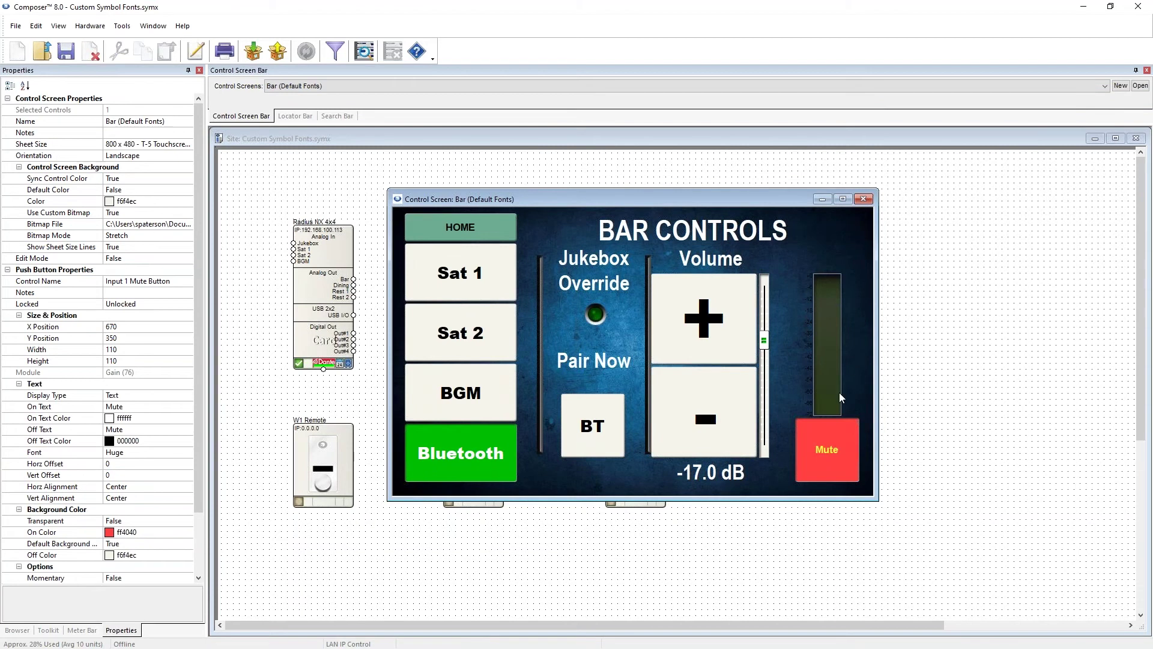
left_click(827, 448)
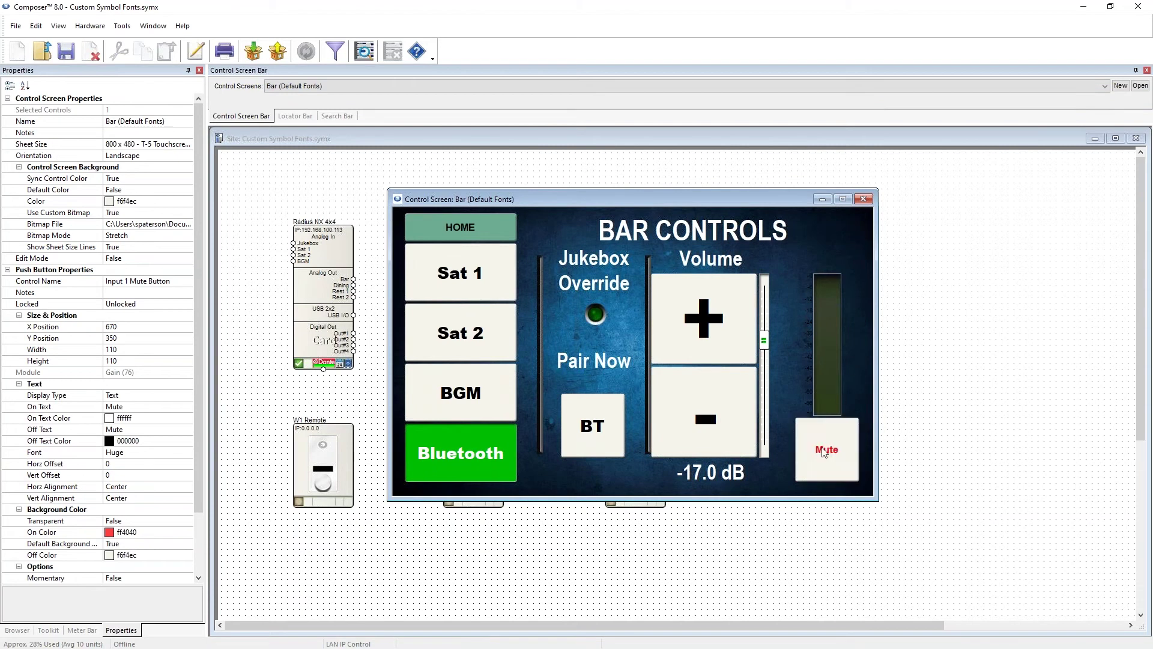
Step: Set the Mute button's display type to Symbol
left_click(66, 402)
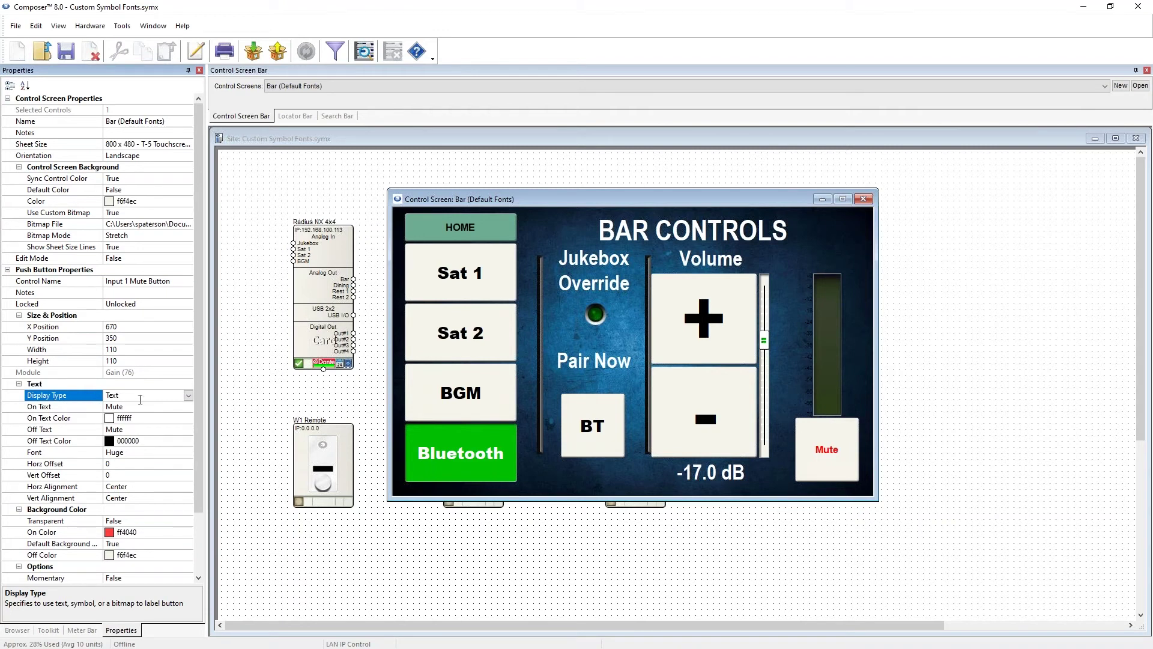
left_click(187, 396)
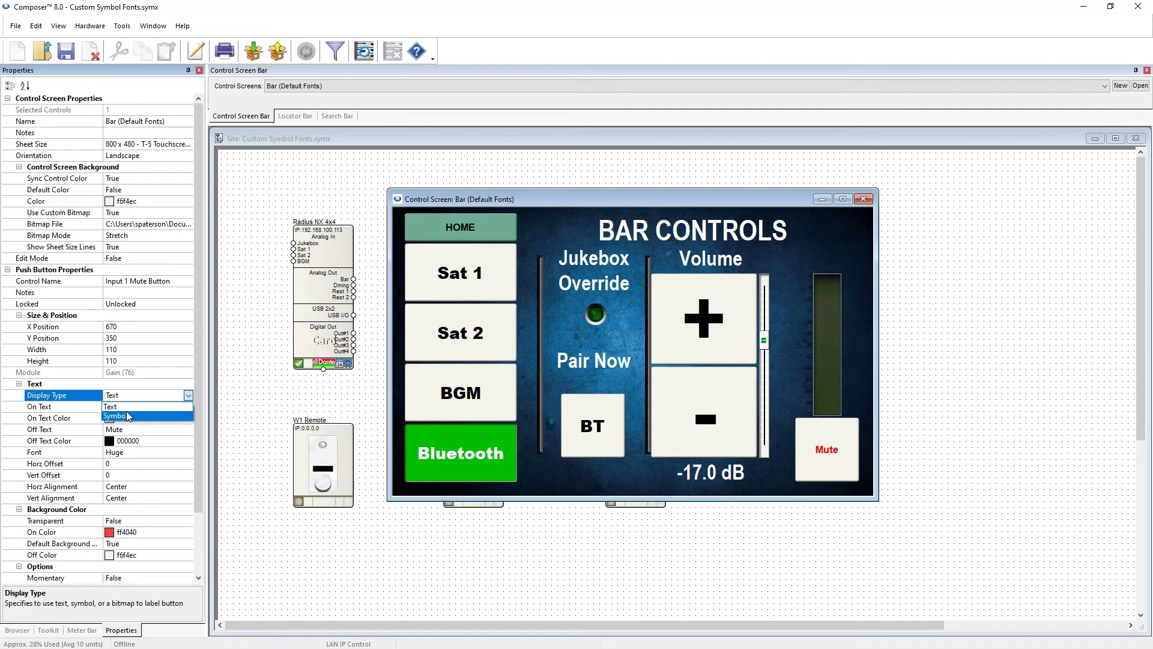
left_click(129, 416)
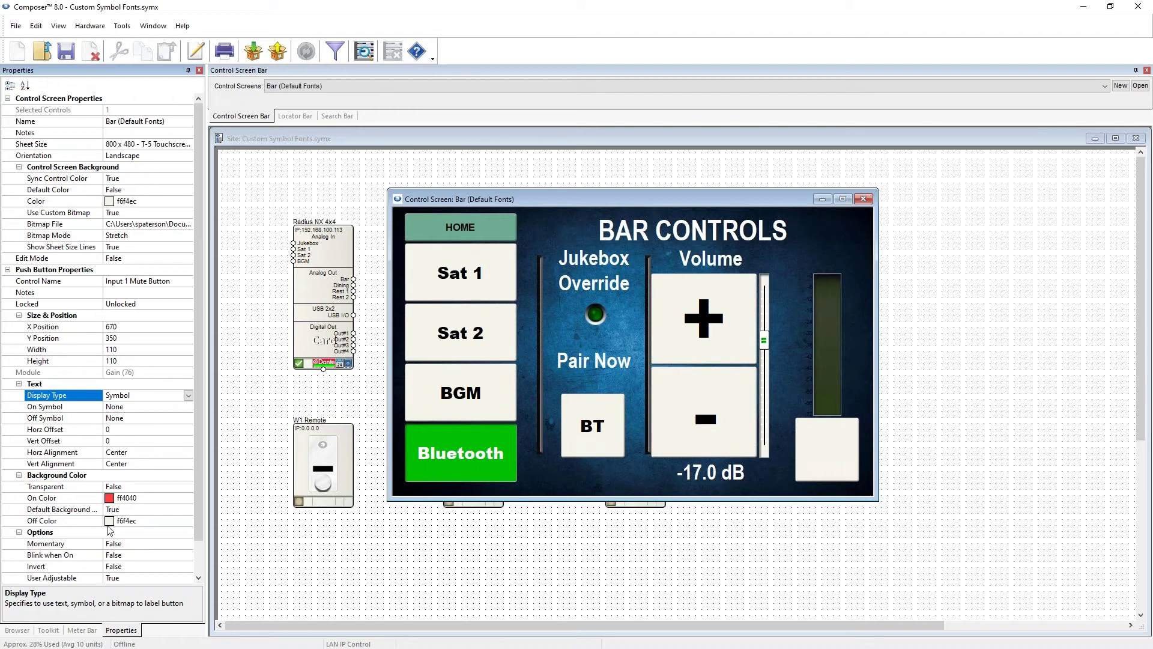
Step: Review the Mute button's On Symbol and Off Symbol properties and open the symbol selector for the On Symbol
left_click(58, 409)
left_click(60, 420)
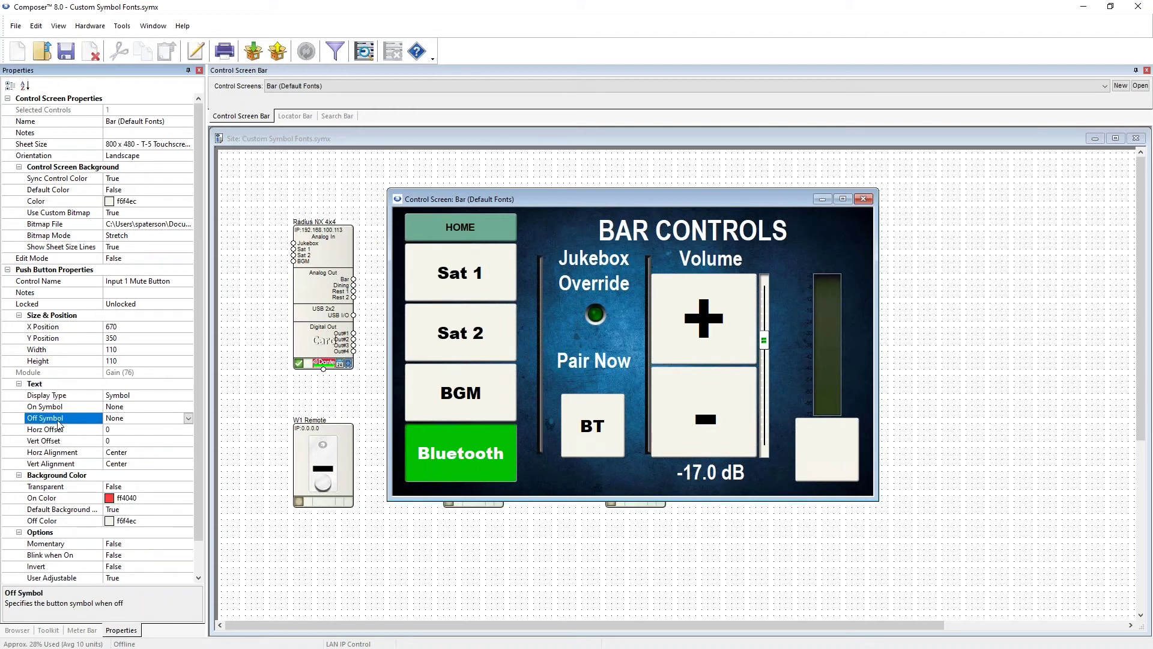
left_click(69, 410)
left_click(72, 420)
left_click(84, 408)
left_click(188, 406)
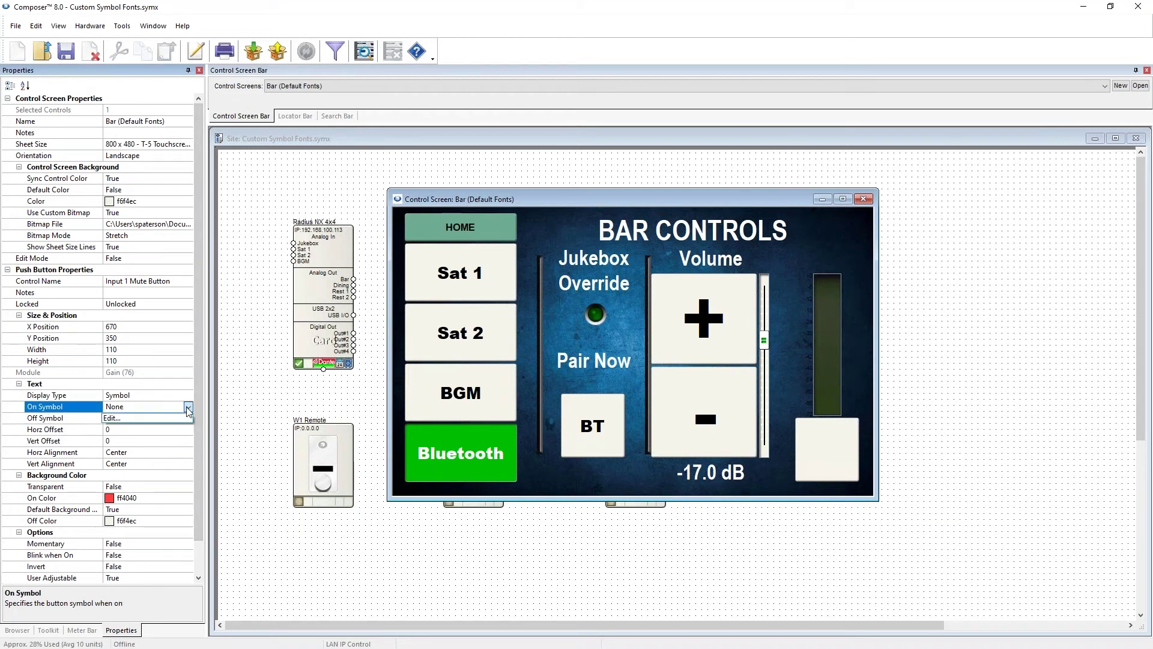
left_click(111, 419)
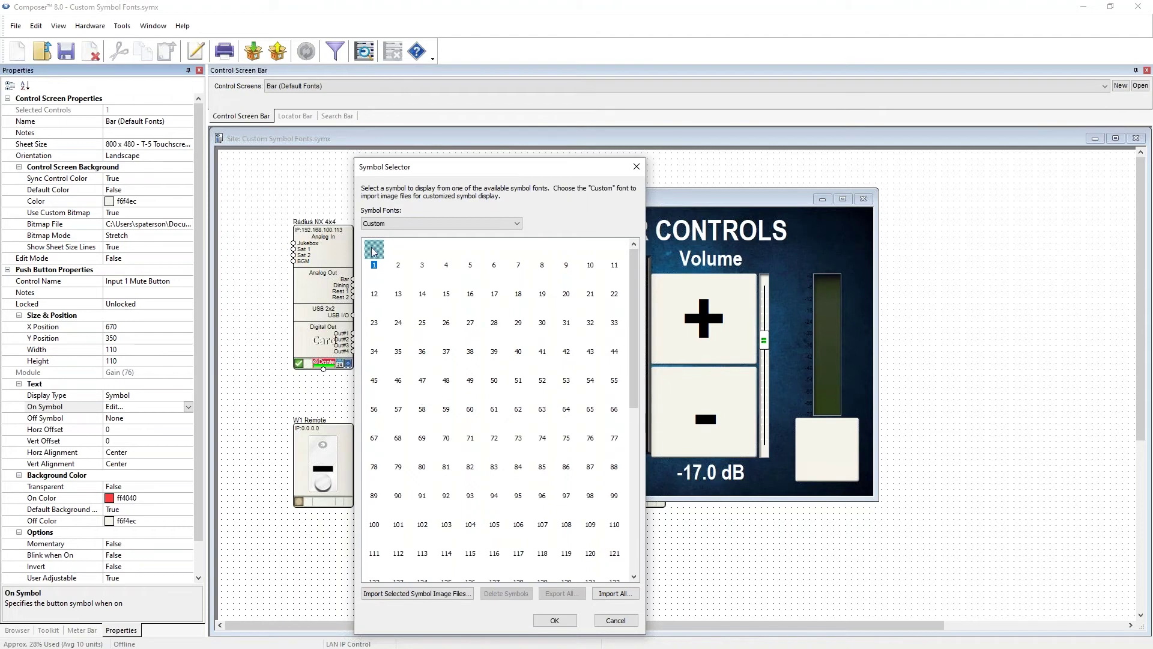
Step: Select custom symbol slots 1 to 55 and start importing image files into them
left_click(610, 413)
left_click(614, 380, "shift")
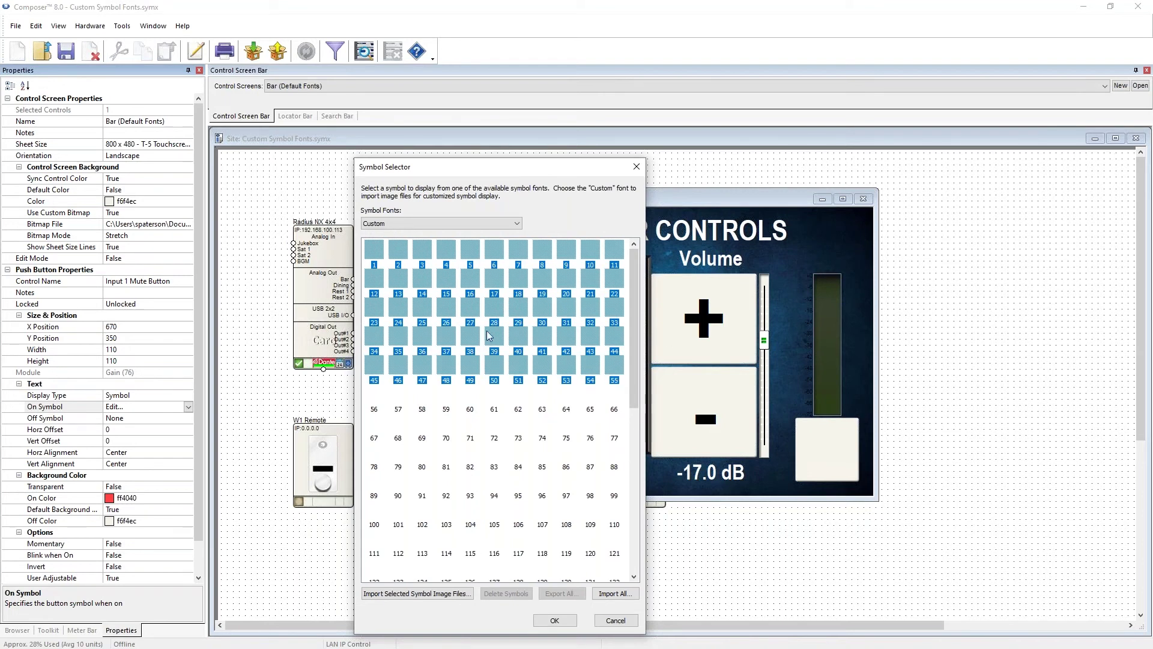
left_click(422, 595)
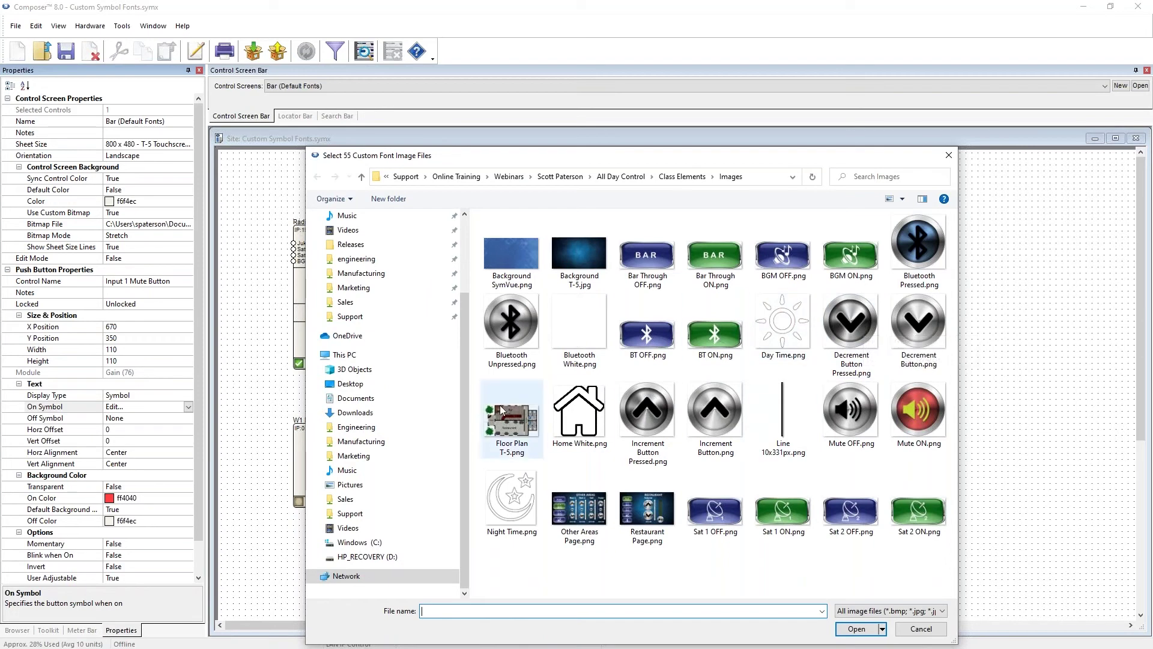
left_click(365, 485)
scroll(364, 300, "up", 3)
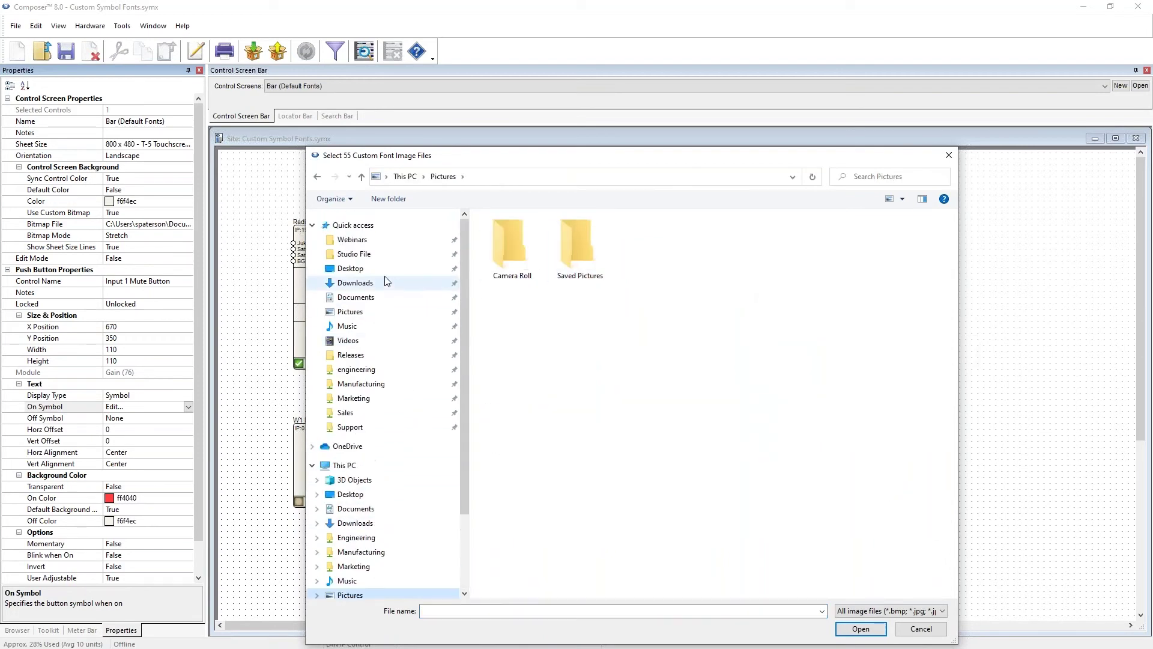
left_click(364, 243)
left_click(517, 275)
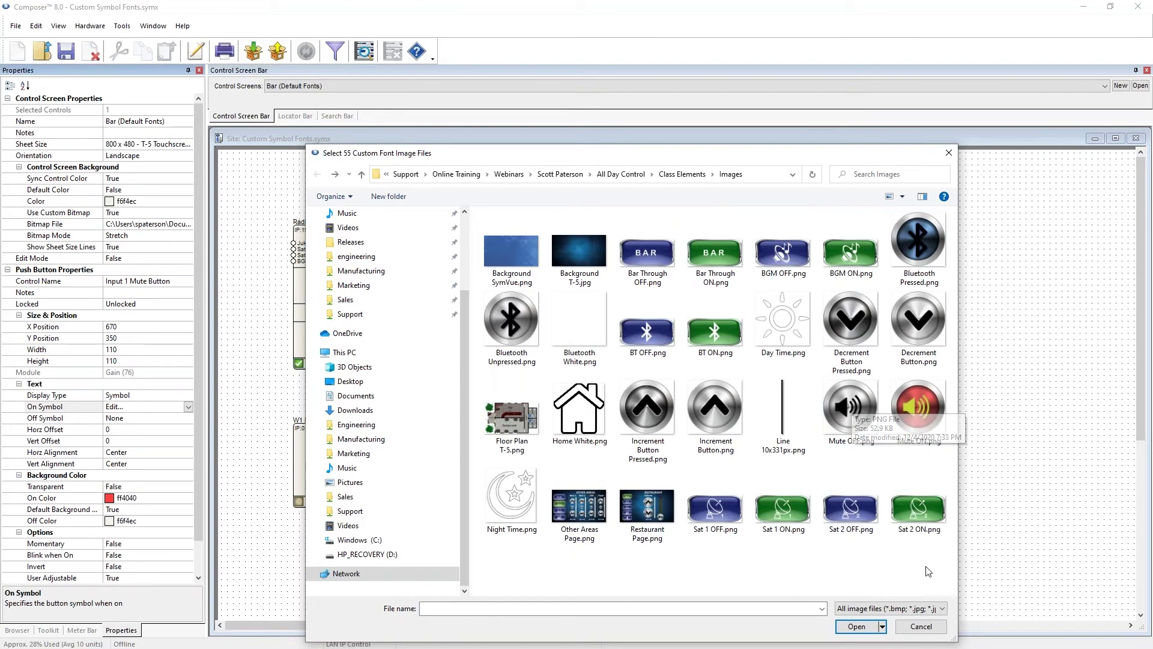
Step: Import every file in the Images folder except Floor Plan T-5, Other Areas Page, Restaurant Page, Line 10x331px and both Background images
left_click_drag(927, 568, 504, 233)
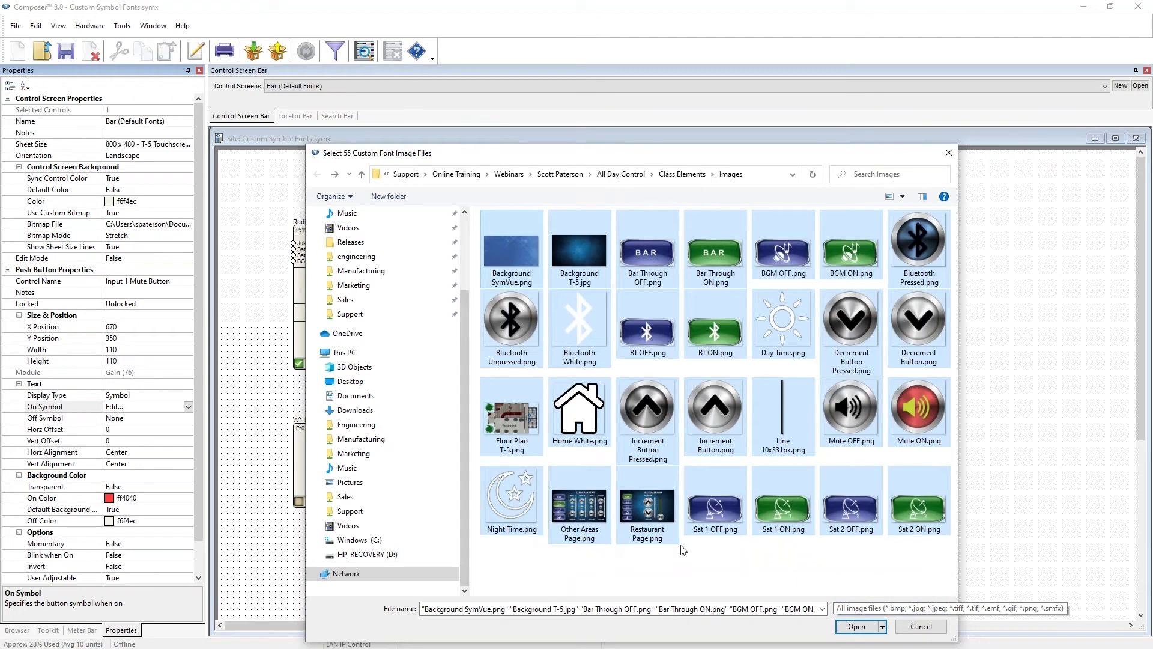
left_click(520, 414, "ctrl")
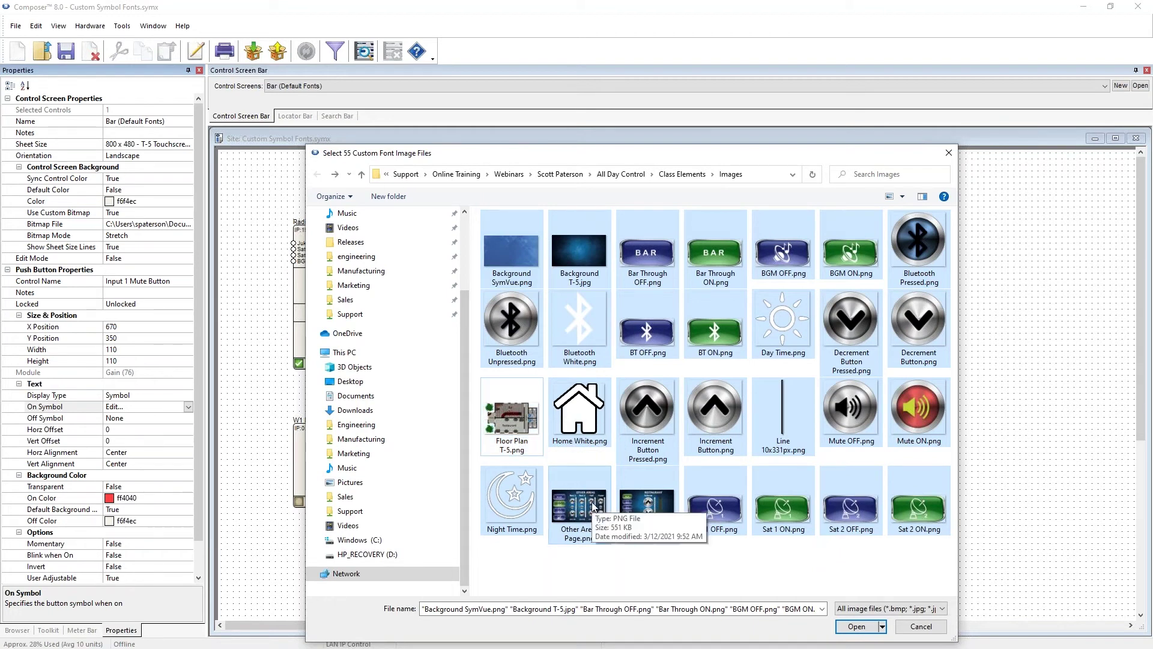
left_click(594, 508, "ctrl")
left_click(647, 507, "ctrl")
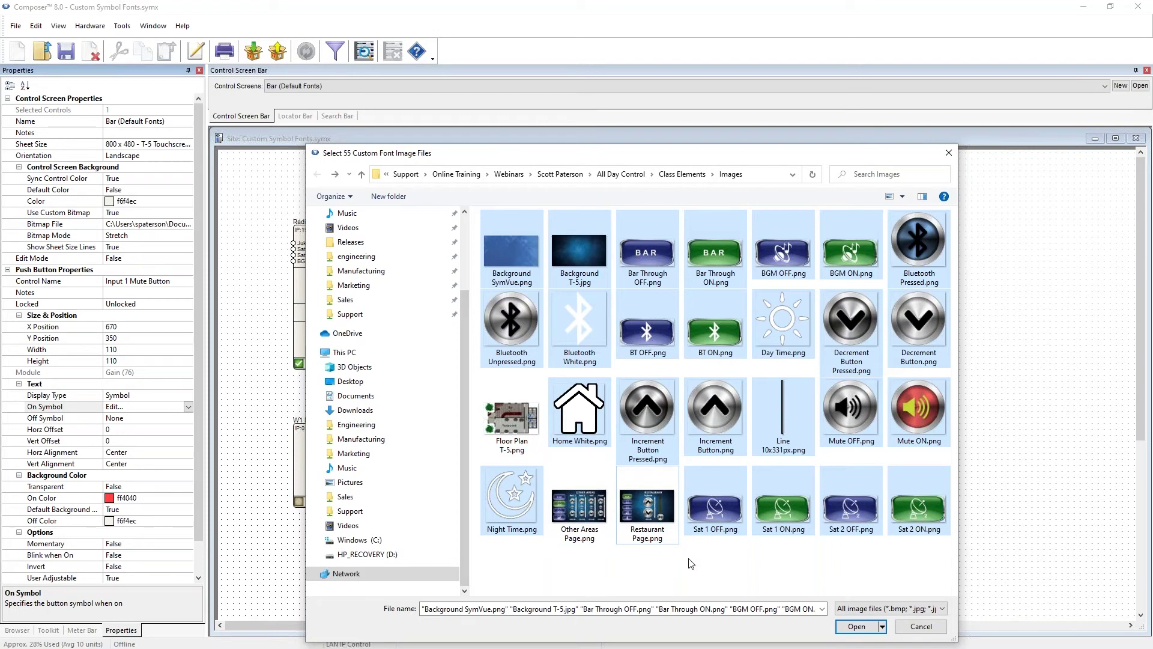
left_click(783, 433, "ctrl")
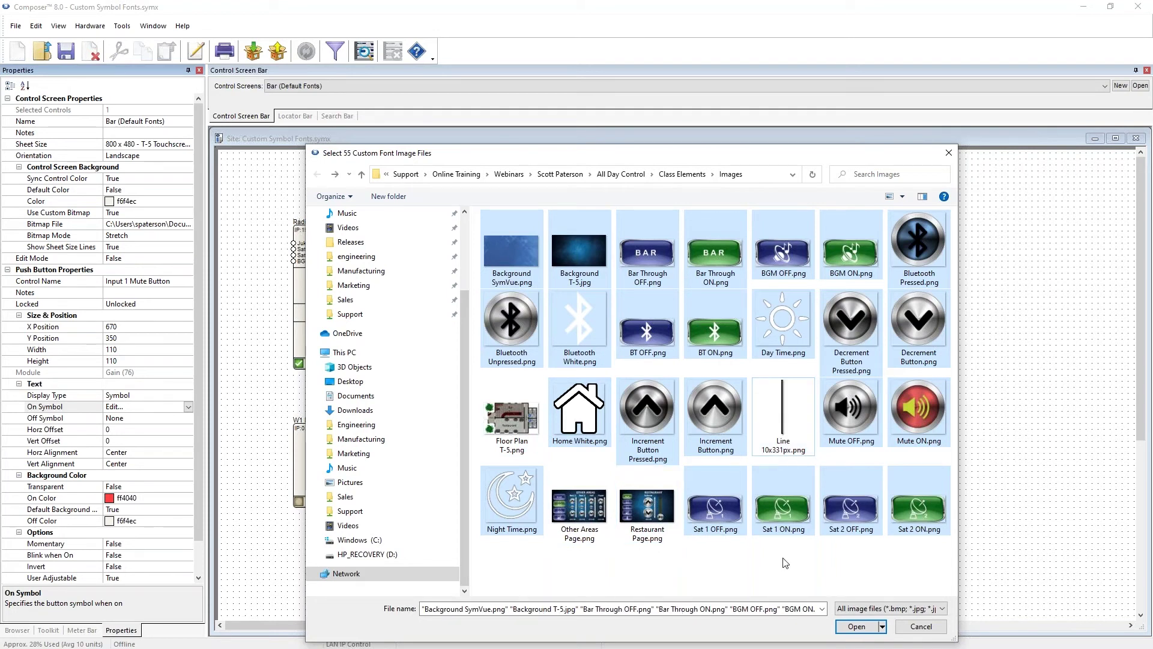
left_click(595, 246, "ctrl")
left_click(485, 259, "ctrl")
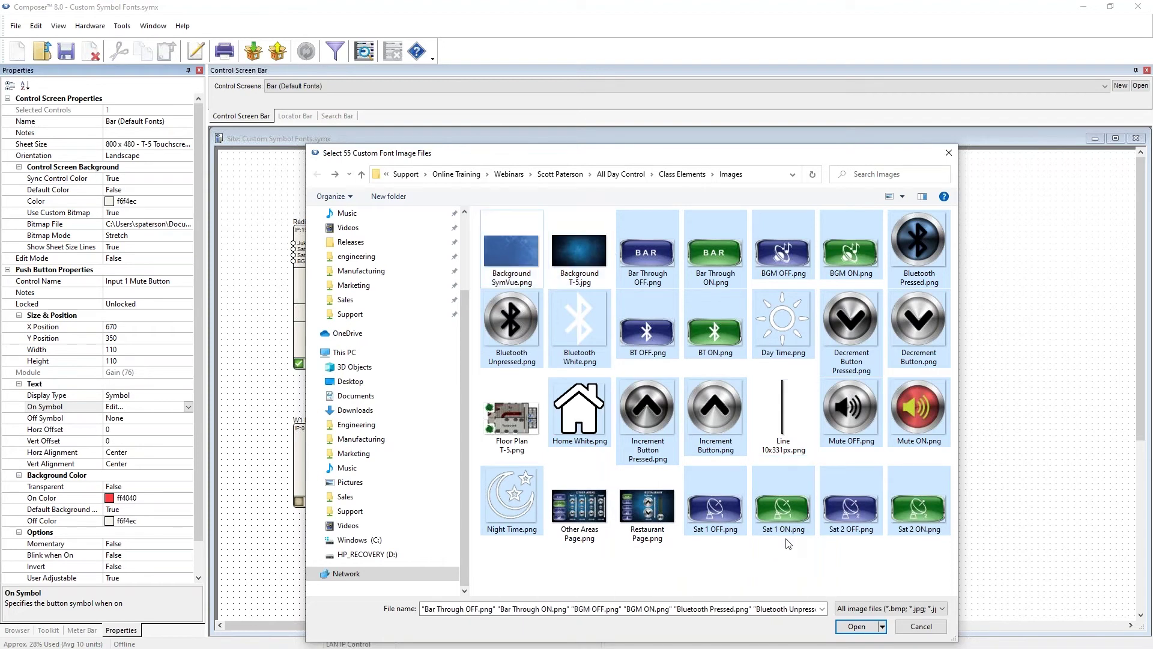
left_click(857, 626)
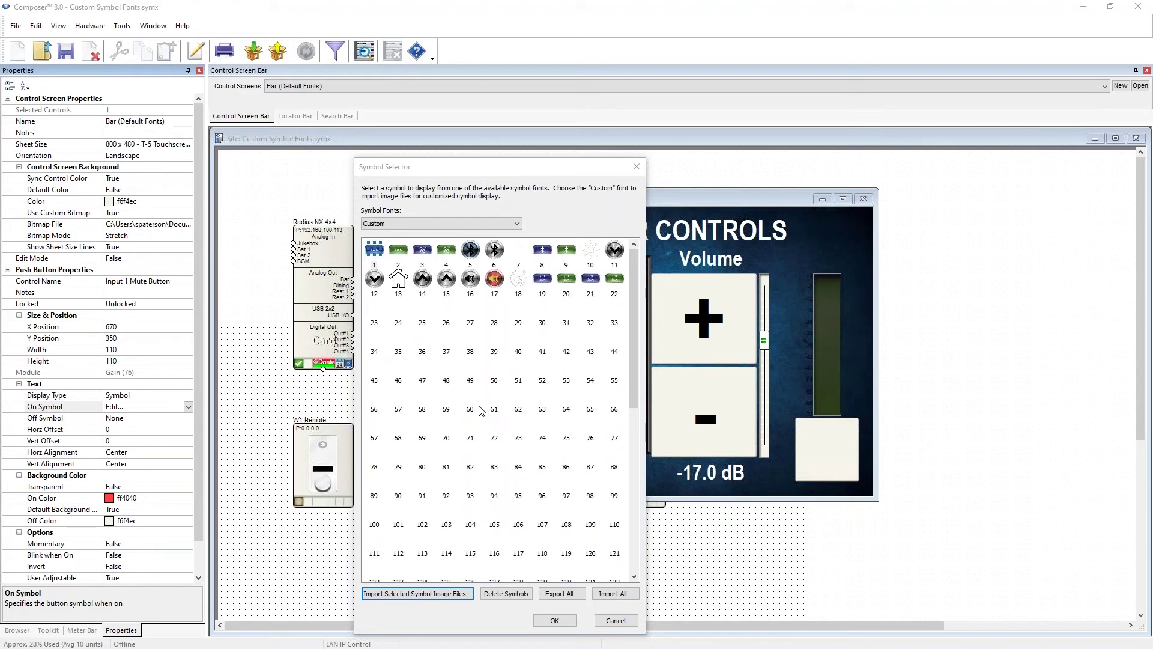
left_click(370, 260)
left_click(613, 380, "shift")
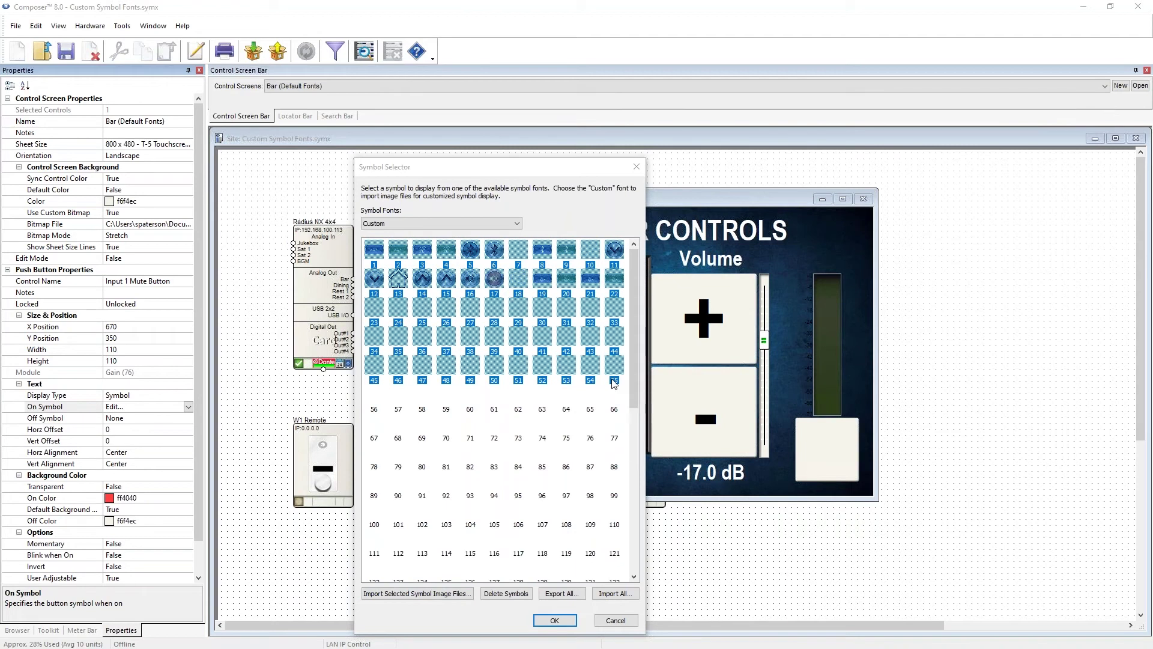
left_click(565, 398)
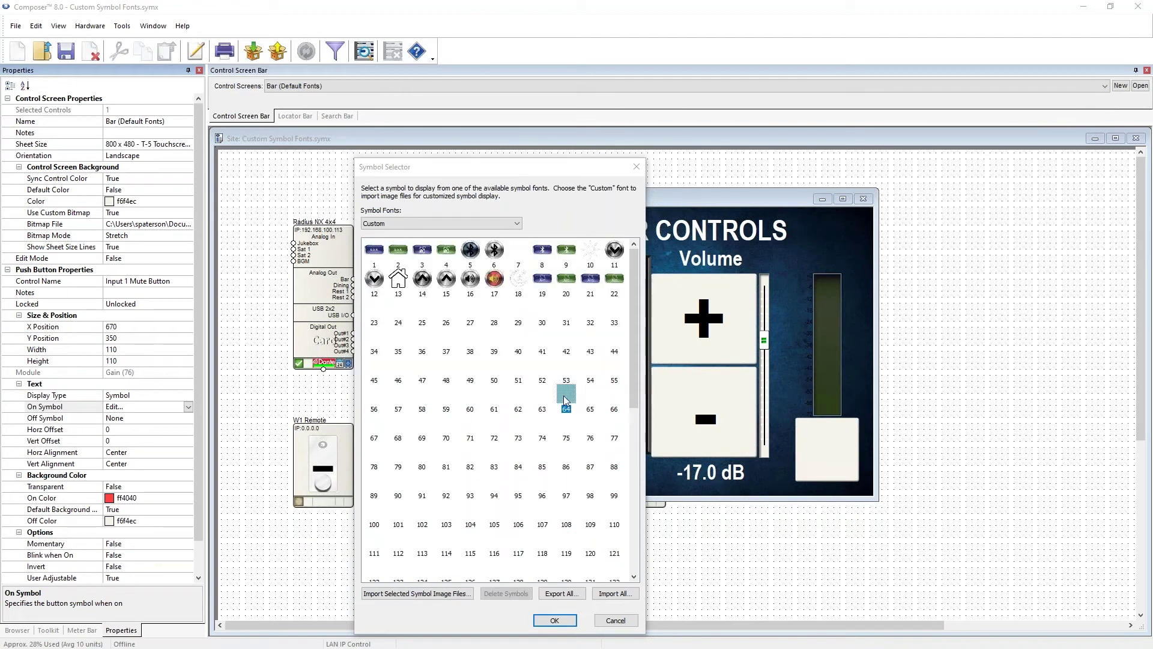
left_click(613, 296)
Step: Assign custom symbol 2, the green BAR button image, as the Mute button's On Symbol
left_click(374, 249)
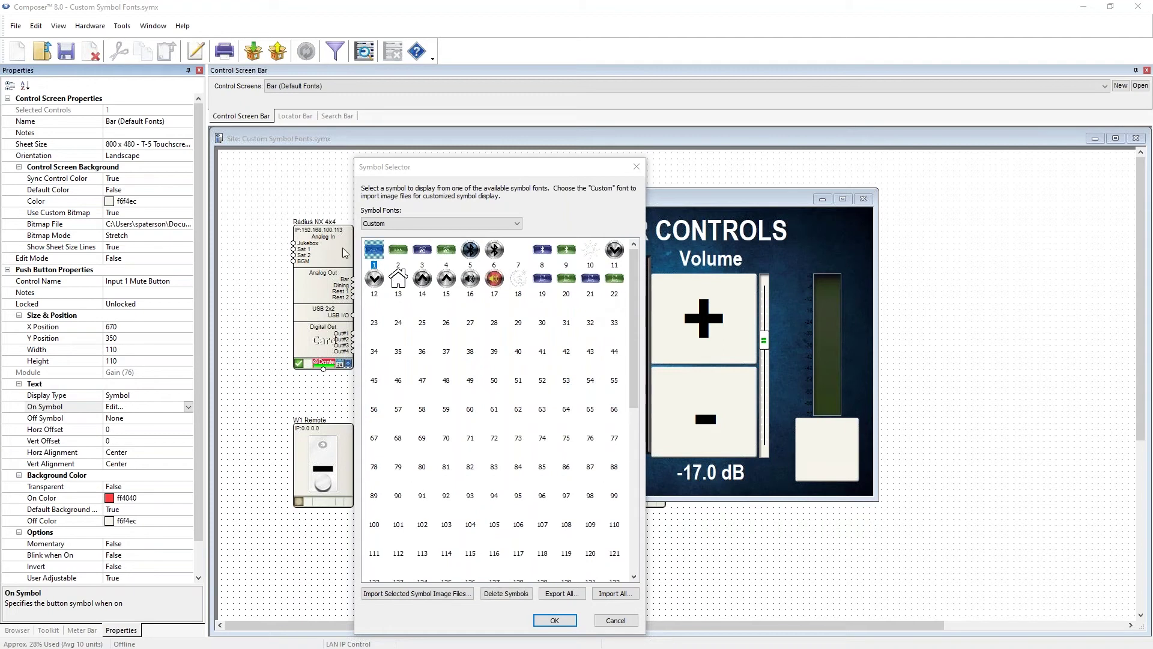
left_click(397, 252)
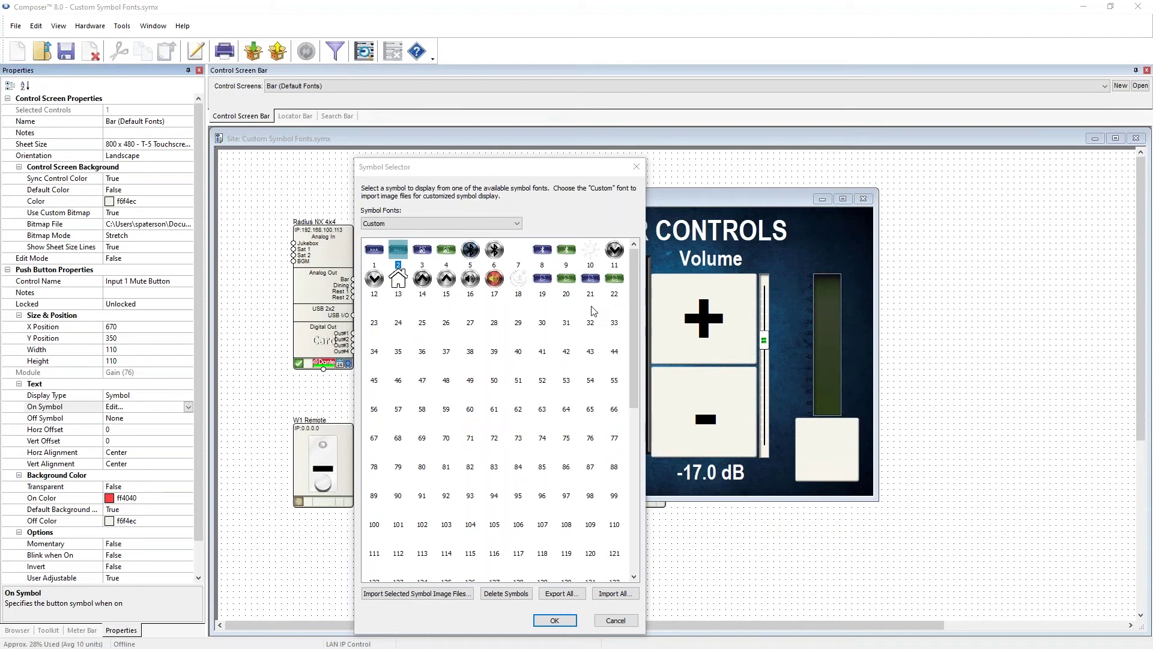
left_click(560, 624)
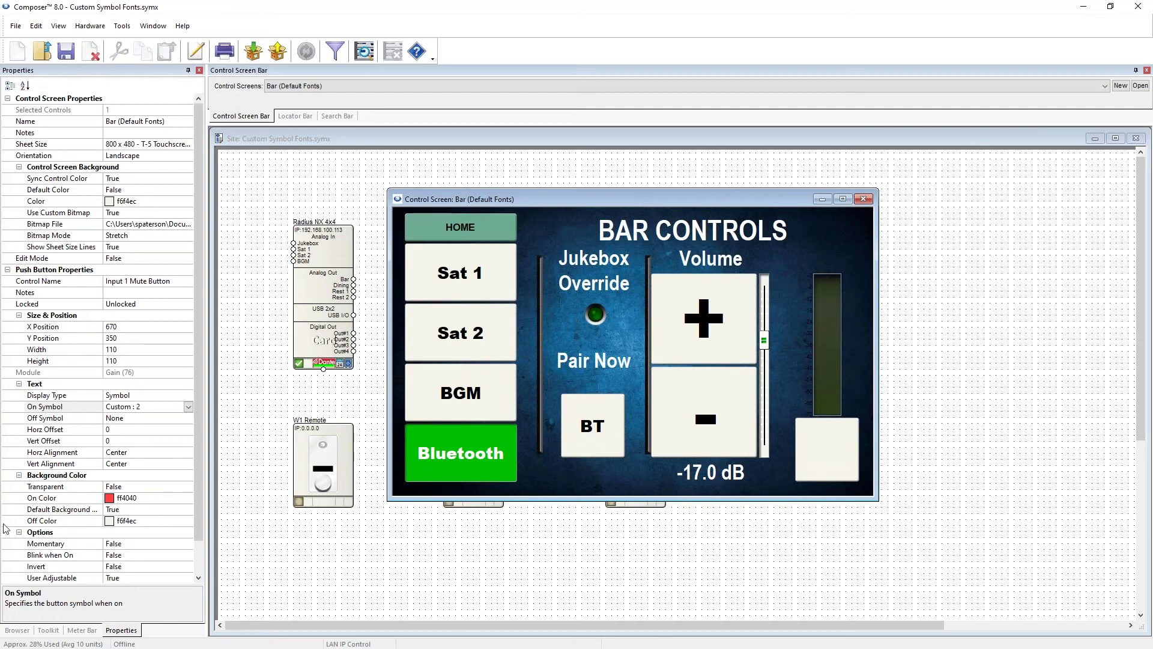
Step: Reopen the symbol selector for the Mute button's On Symbol and start exporting all custom symbols to the Desktop
left_click(189, 408)
left_click(141, 425)
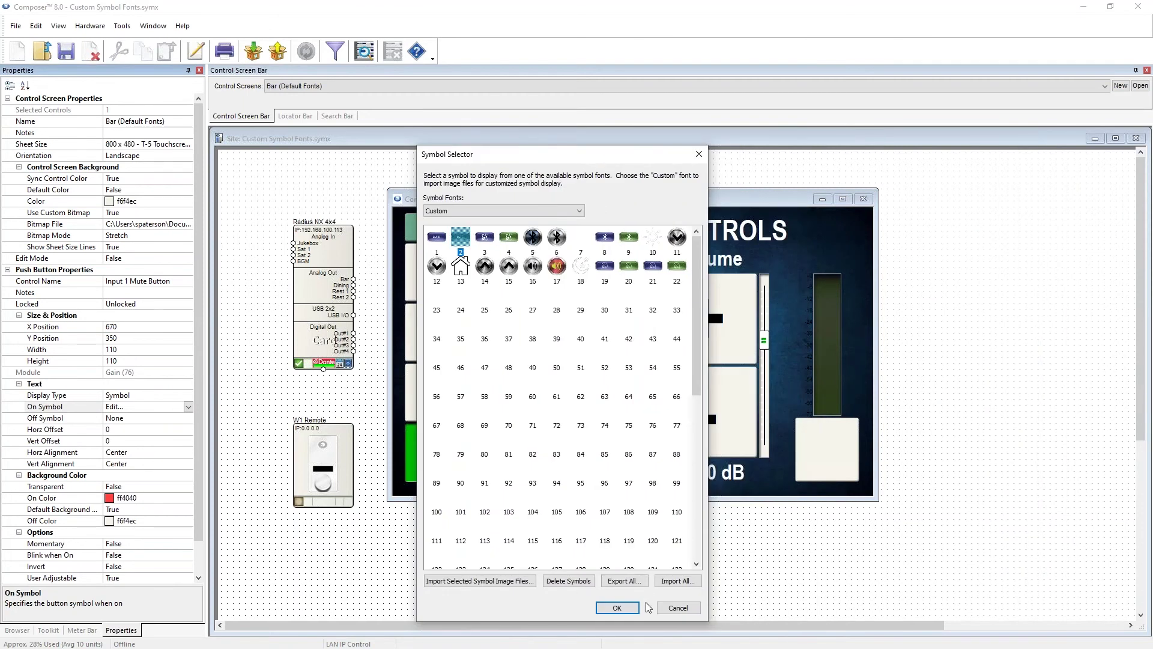
left_click(621, 581)
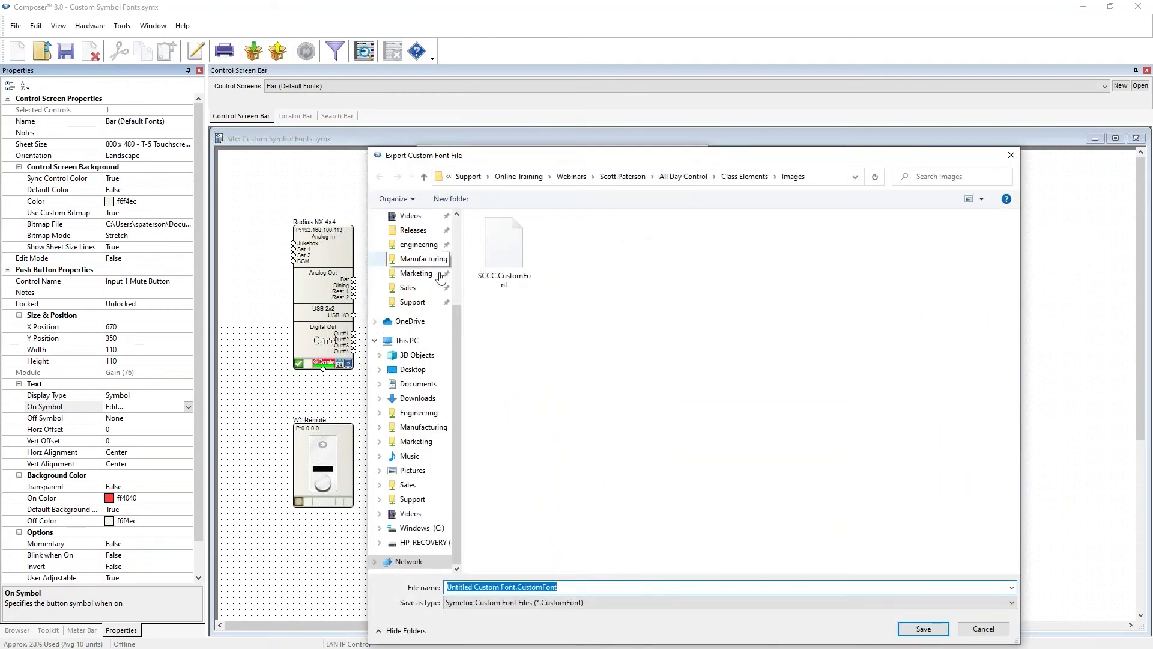
scroll(440, 263, "up", 3)
left_click(423, 268)
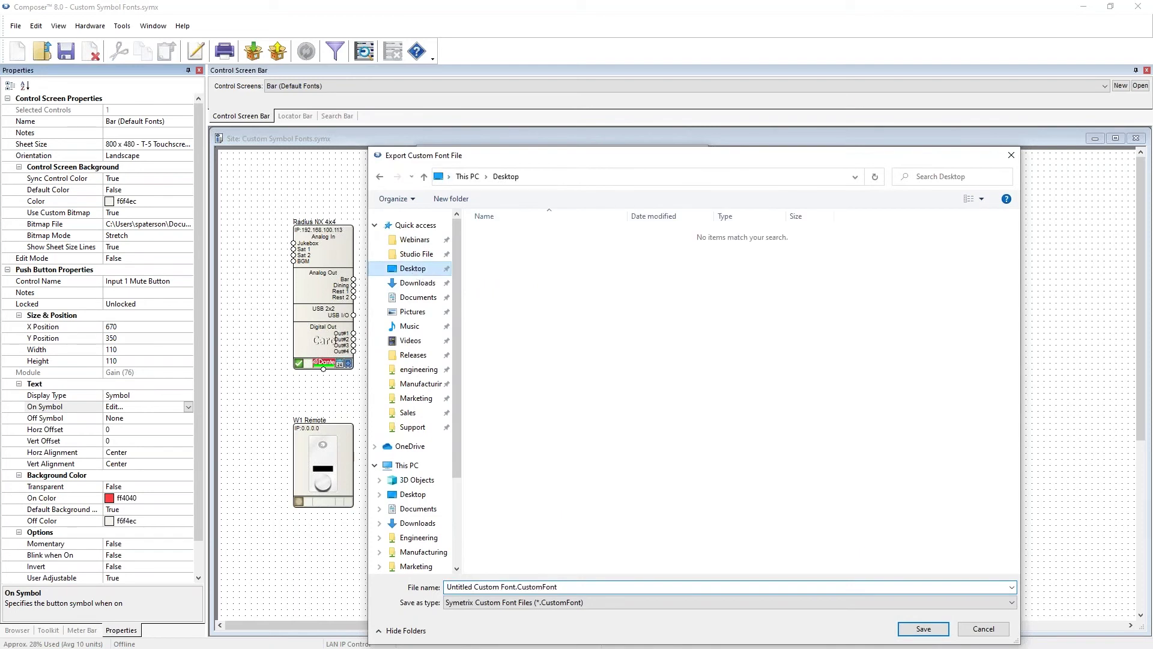
Step: Name the exported custom font file Webinar4-6-21.CustomFont and save it
left_click(579, 586)
left_click(512, 586)
left_click_drag(512, 587, 427, 588)
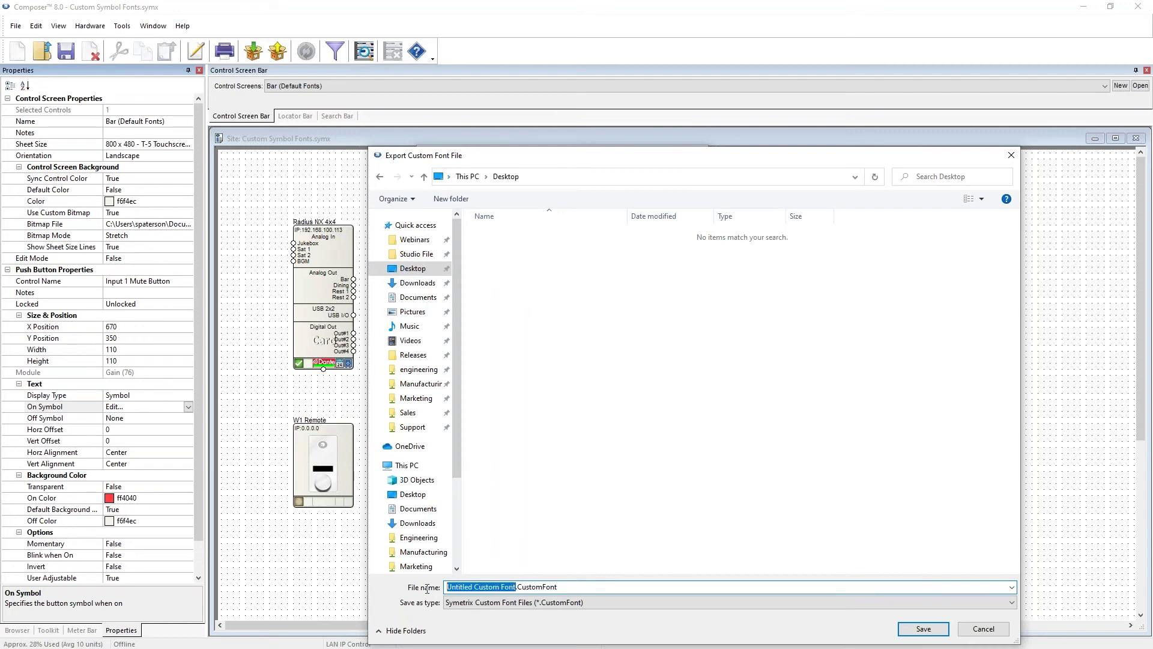
type("Webinar")
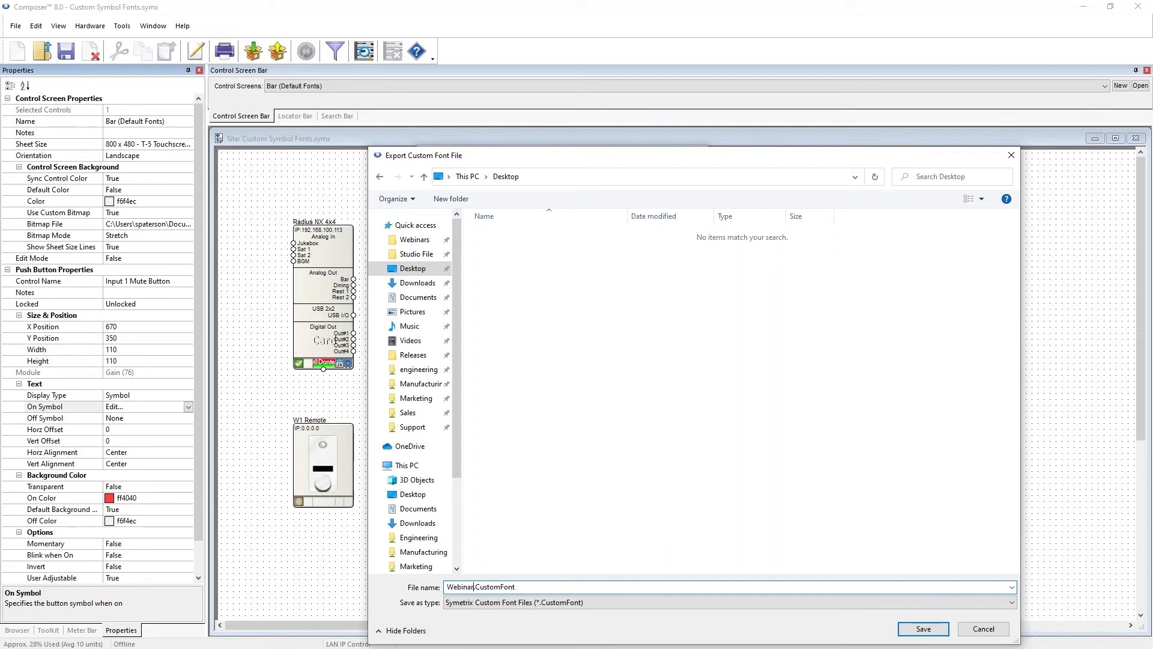
type("3")
key("BackSpace")
type("4-6-21")
left_click(911, 627)
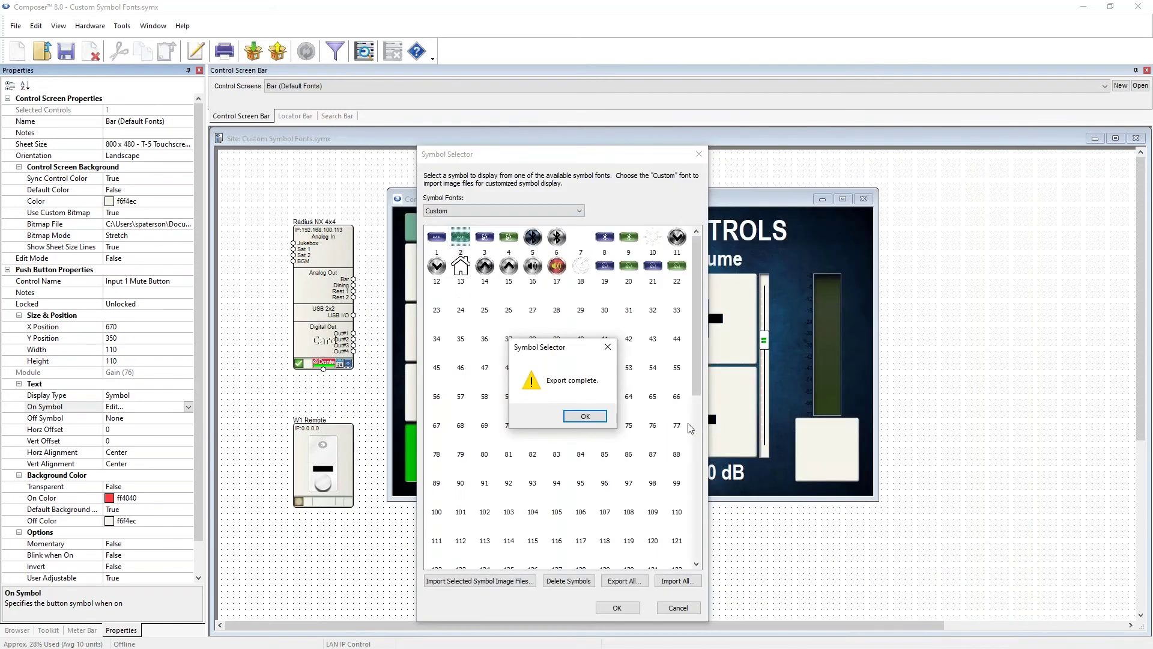
left_click(585, 416)
Step: Delete the images of custom symbols 1 to 22 and close the symbol selector
left_click(436, 240, "shift")
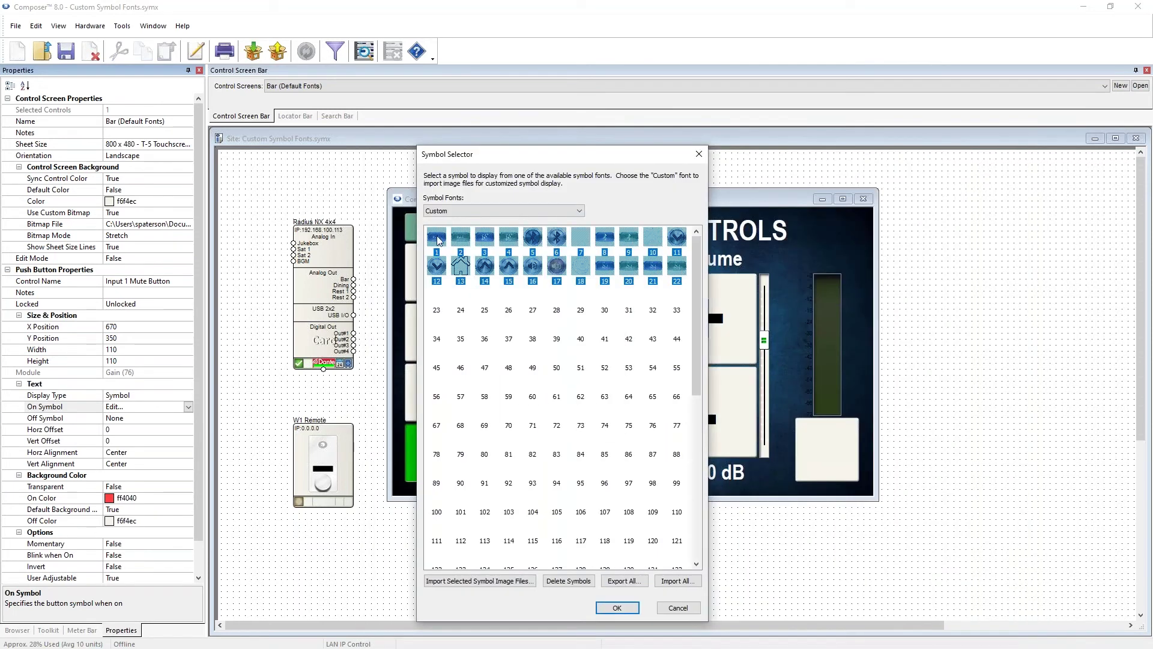
left_click(576, 580)
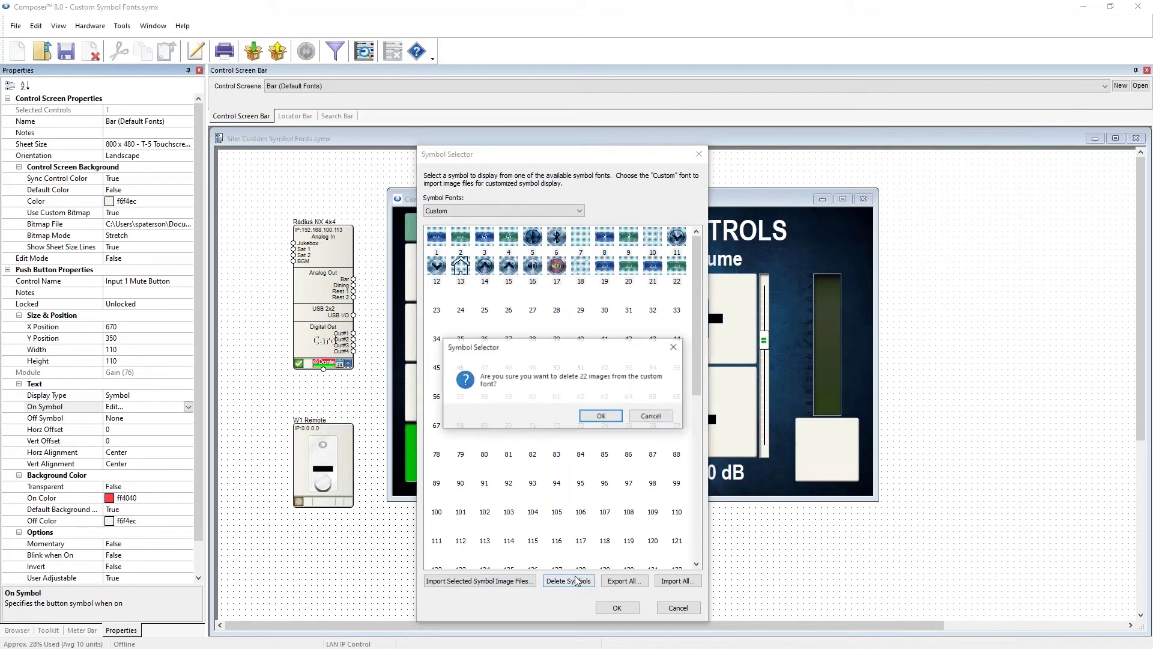
left_click(603, 422)
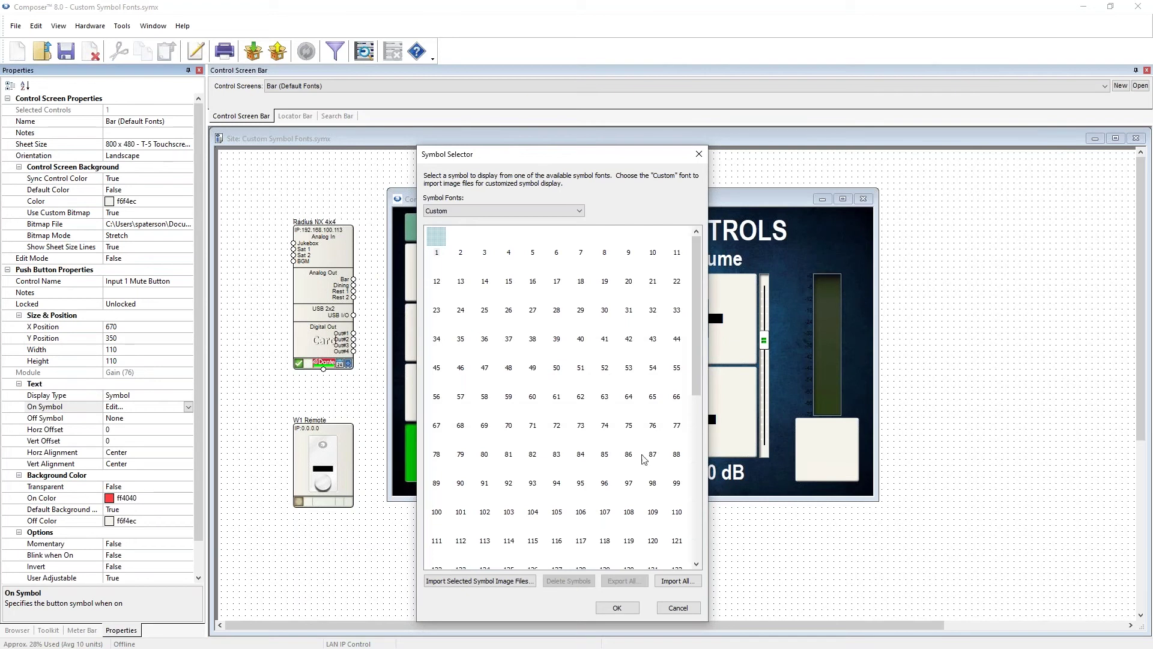
left_click(680, 581)
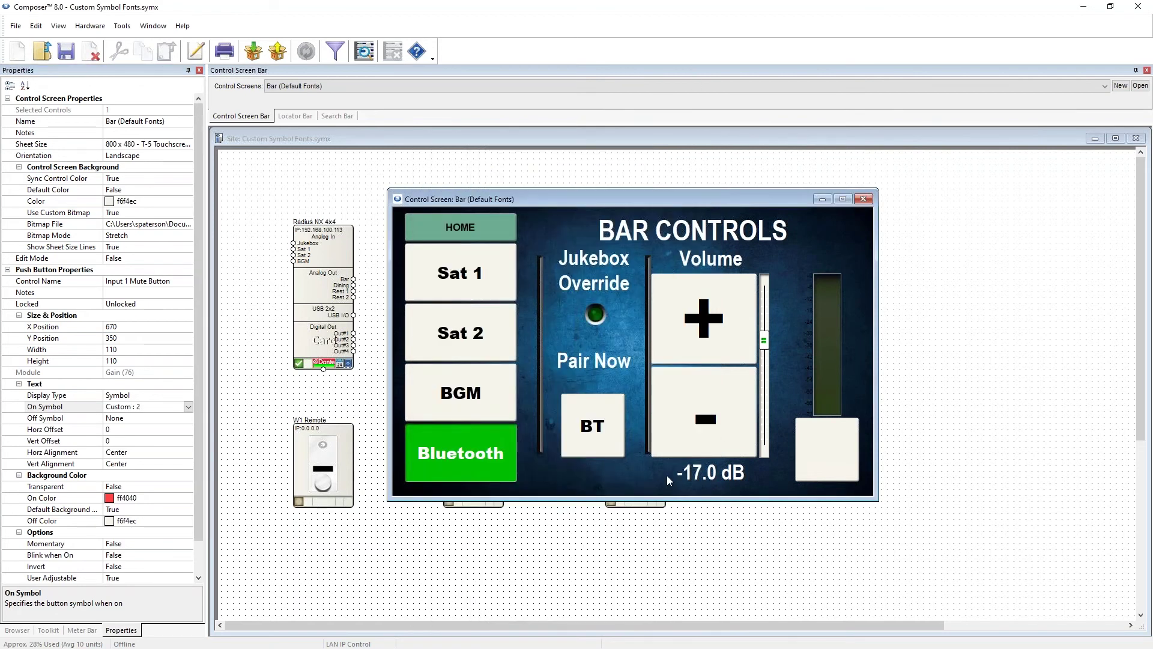
Step: Switch the Mute button on to check its symbol, and reopen the symbol selector for its On Symbol
left_click(818, 446)
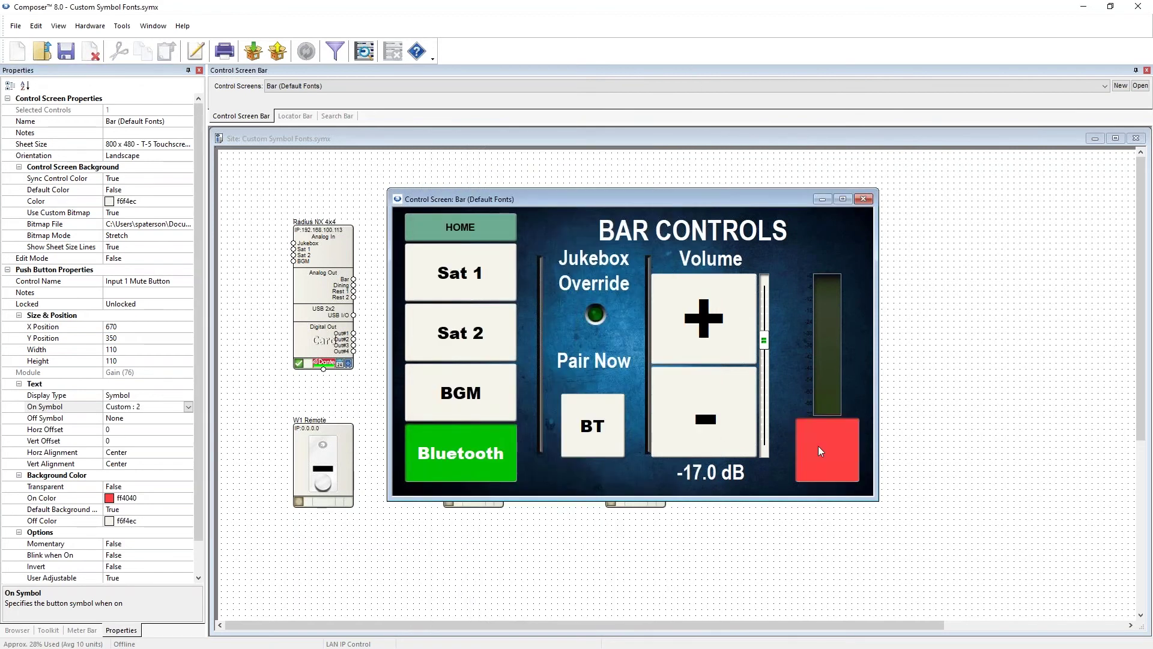
left_click(84, 397)
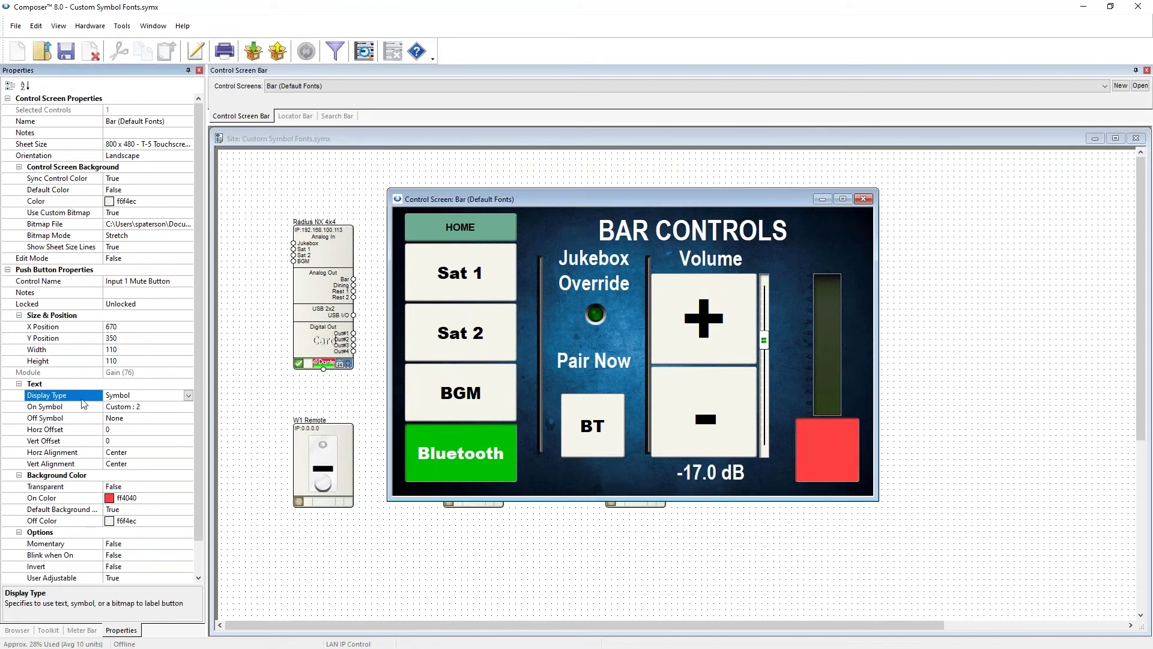
left_click(188, 397)
left_click(192, 412)
left_click(189, 408)
left_click(184, 419)
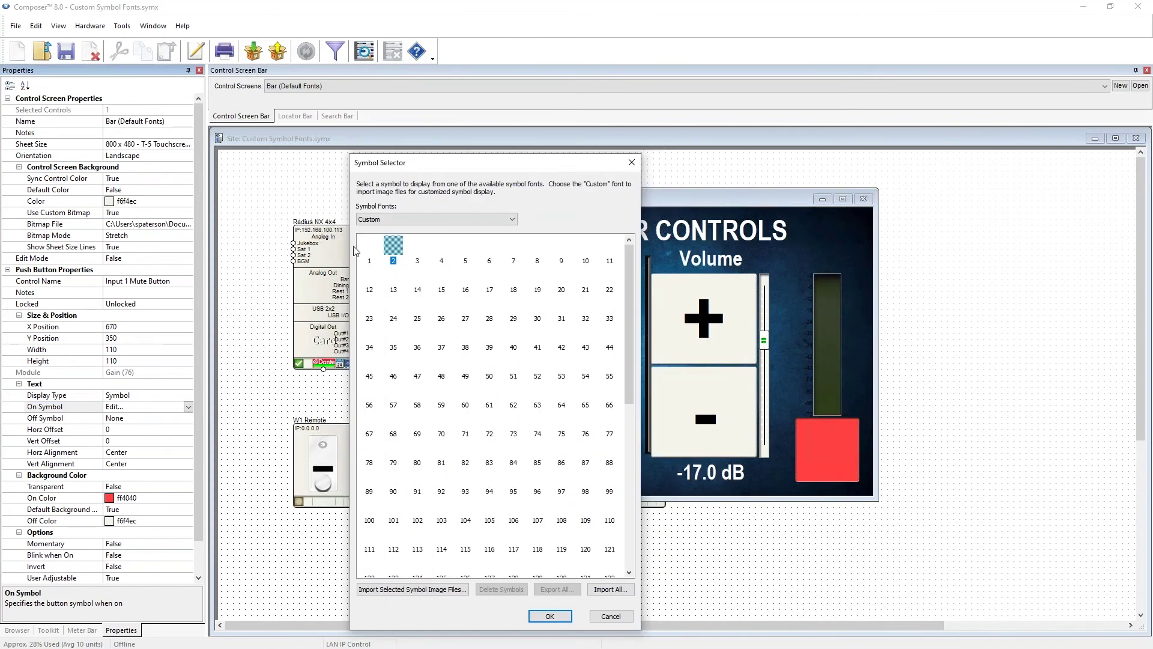
Step: Import all symbols from Webinar4-6-21.CustomFont on the Desktop into the empty custom font
left_click(609, 590)
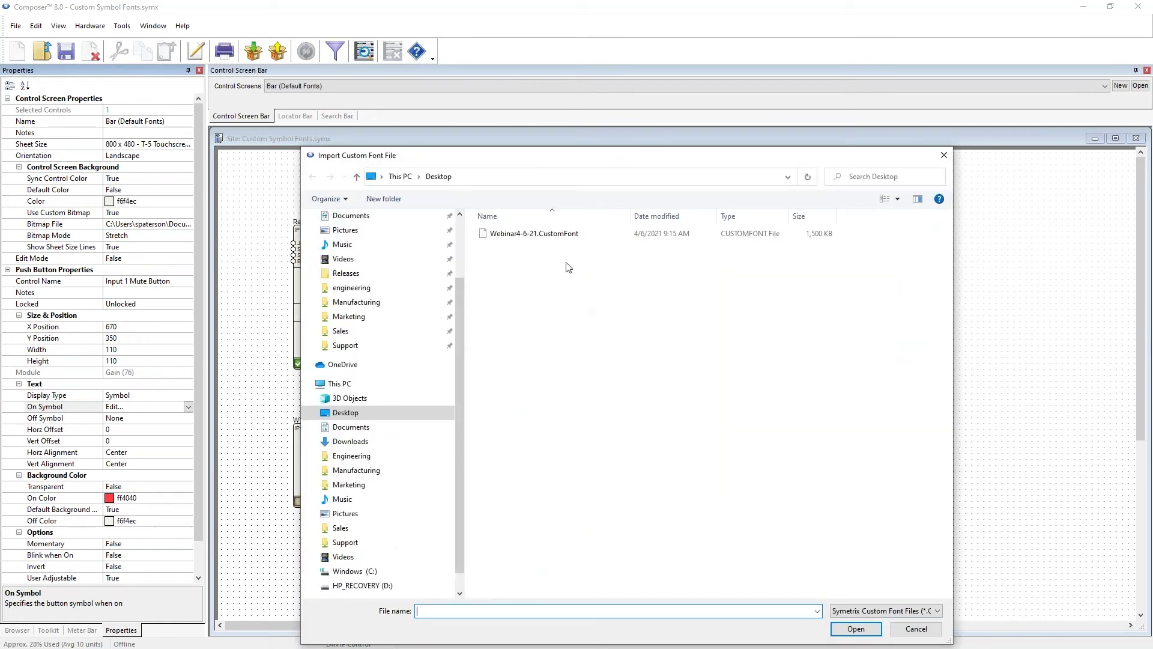
left_click(553, 241)
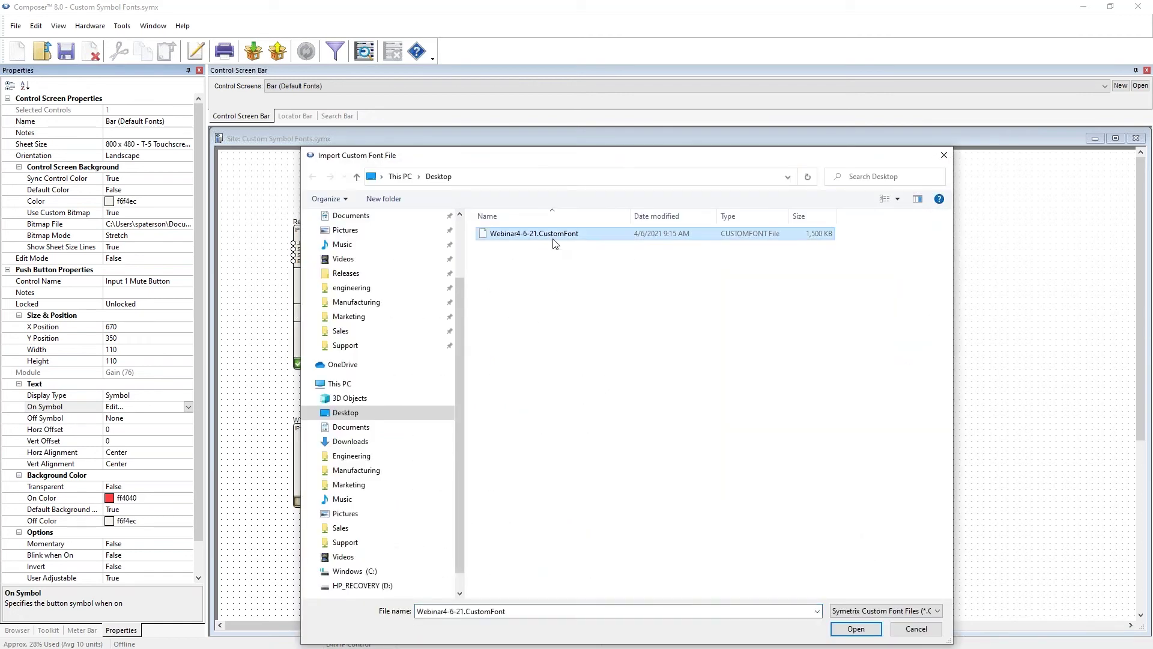
key("Return")
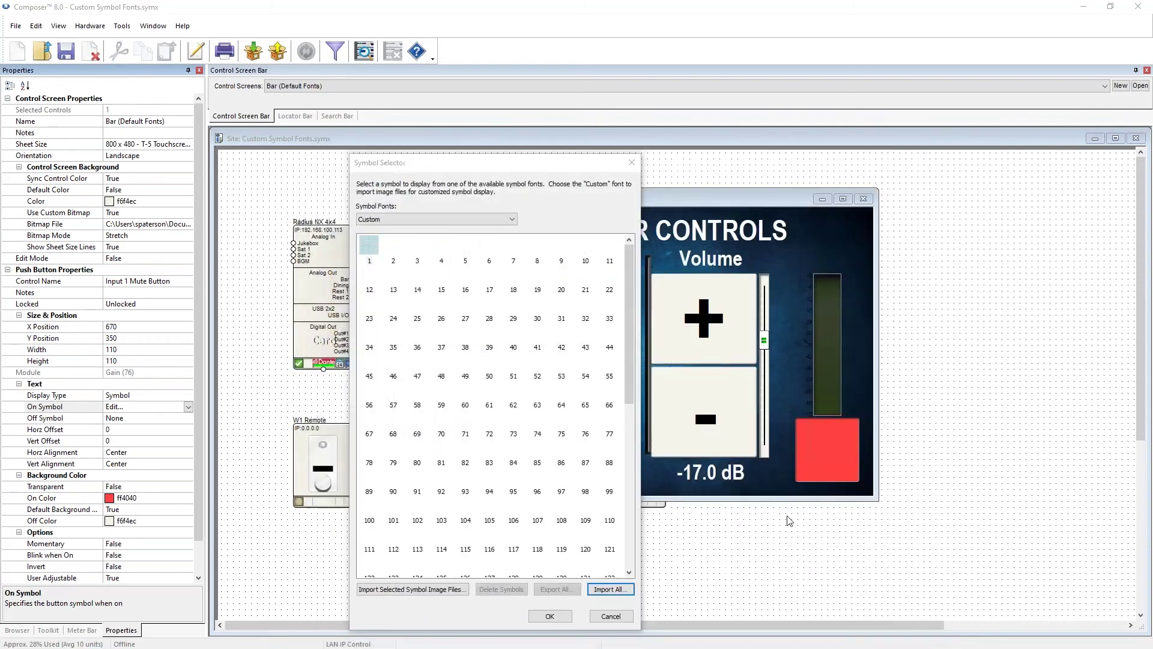
left_click(579, 421)
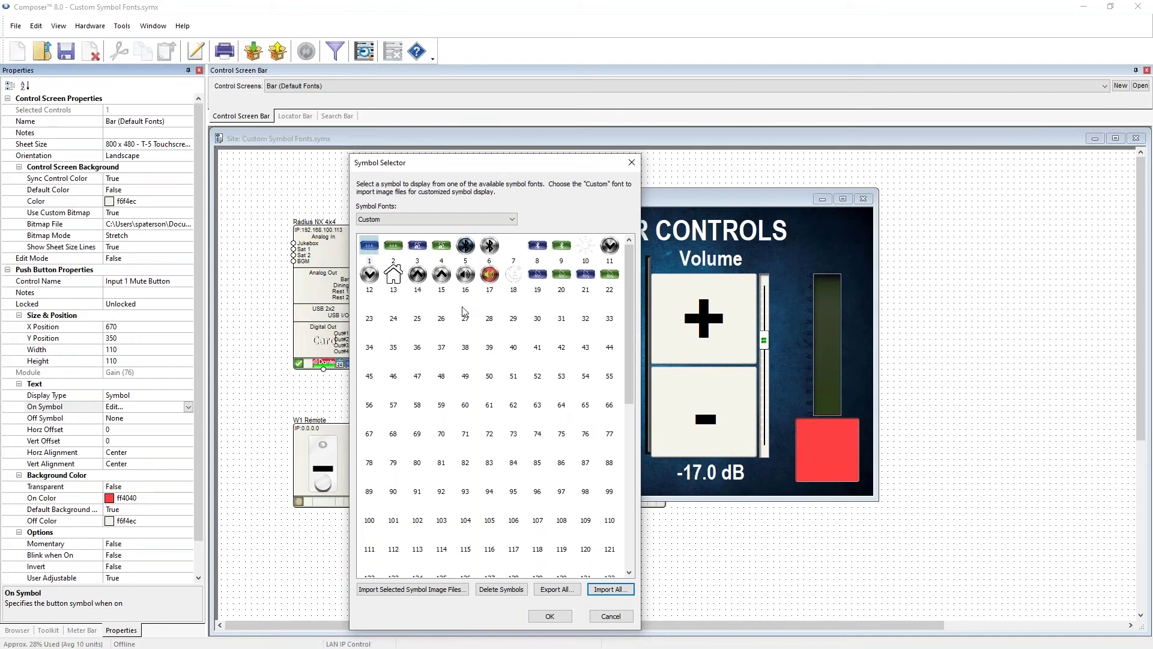
Step: Select empty custom slot 23 and import Webinar4-6-21.CustomFont again without removing the existing symbols
left_click(368, 314)
left_click(603, 319)
left_click(607, 363)
left_click(363, 313)
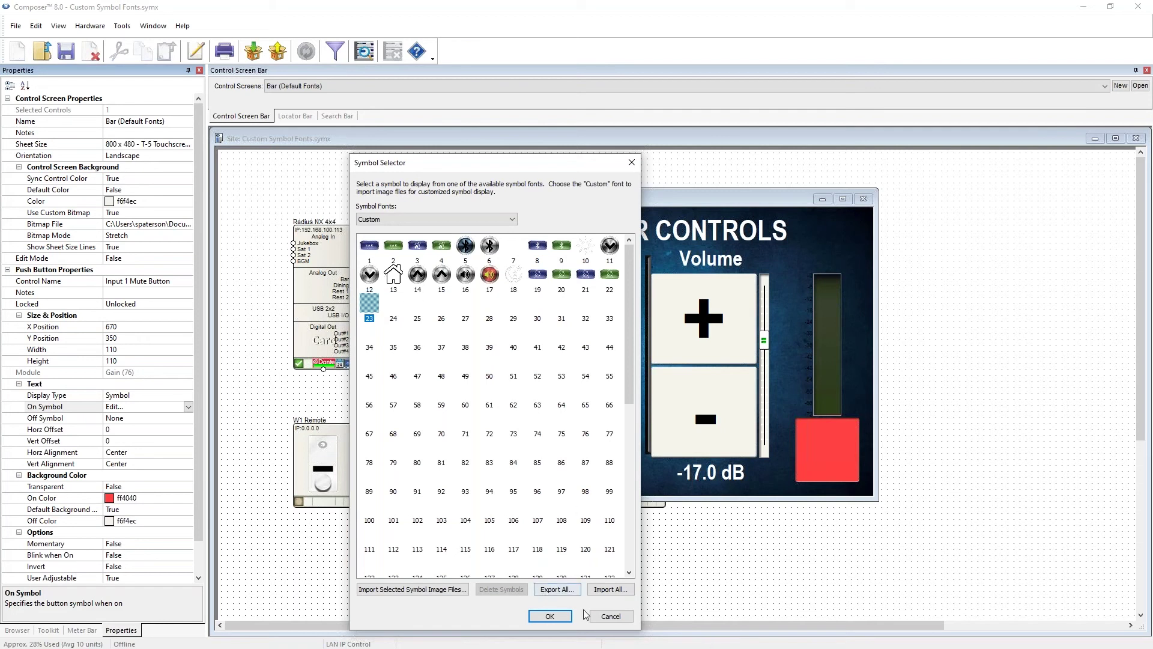
left_click(609, 589)
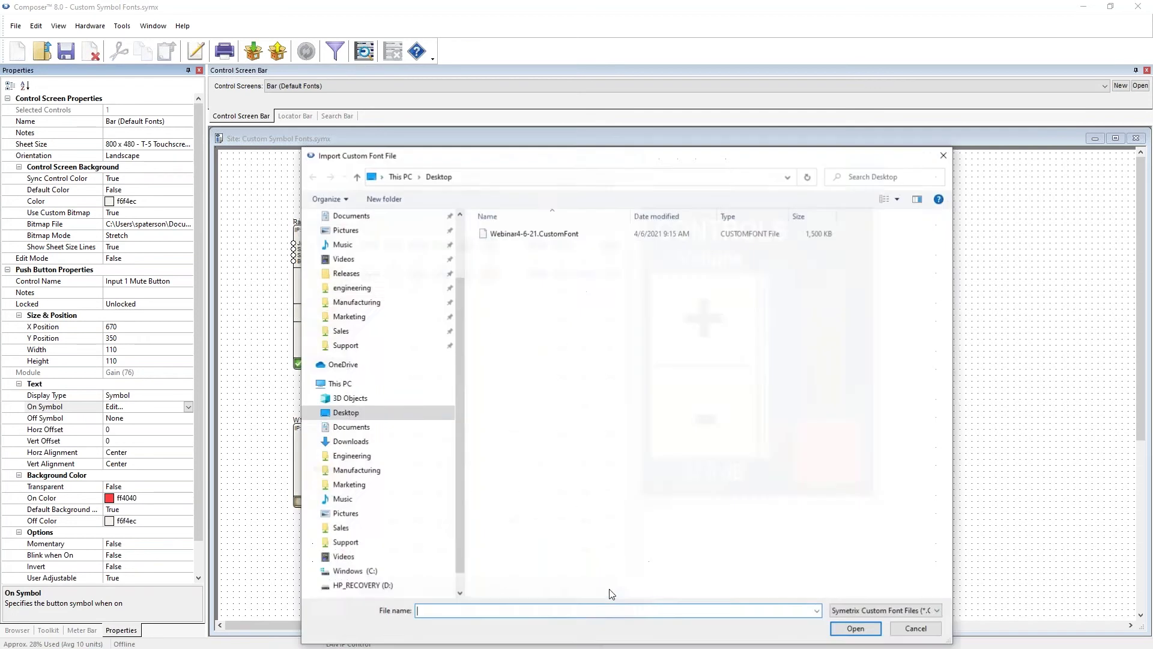
left_click(522, 235)
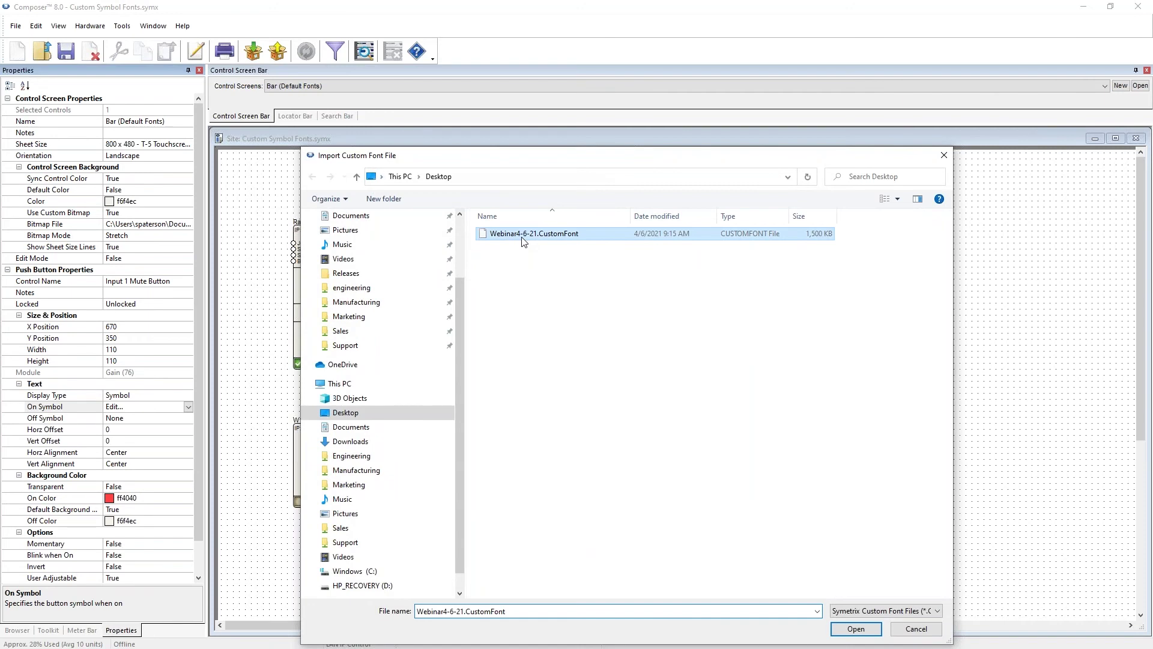
left_click(856, 628)
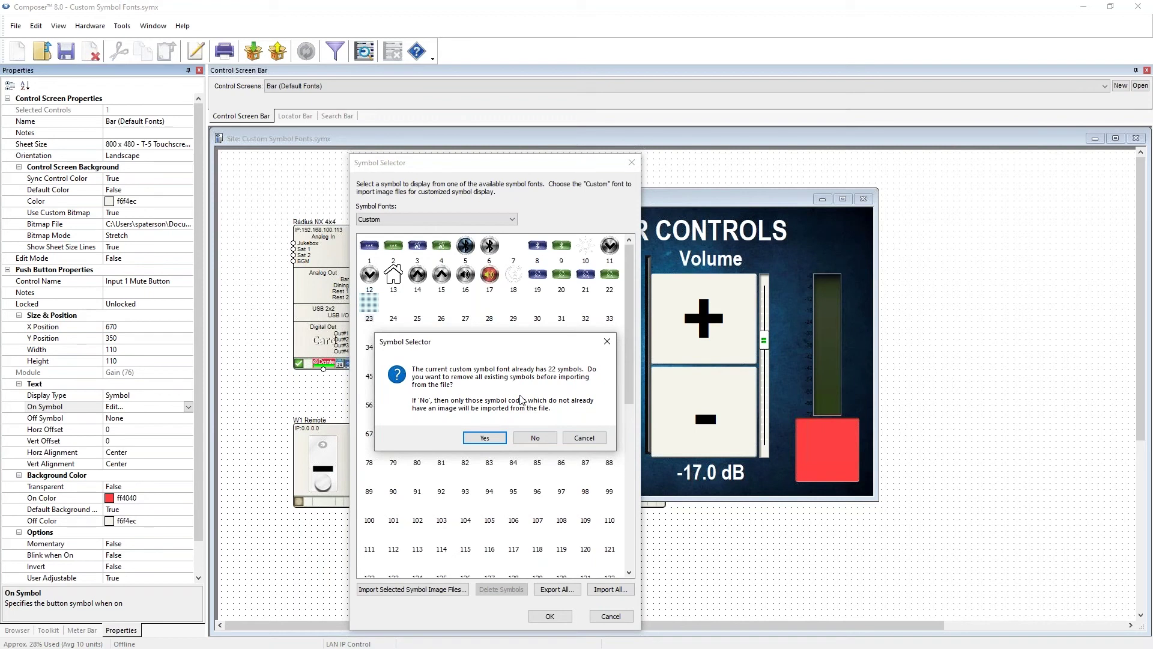
left_click(535, 437)
Step: Select custom slot 23 and import a different, larger custom font file, removing all existing symbols first
left_click(373, 305)
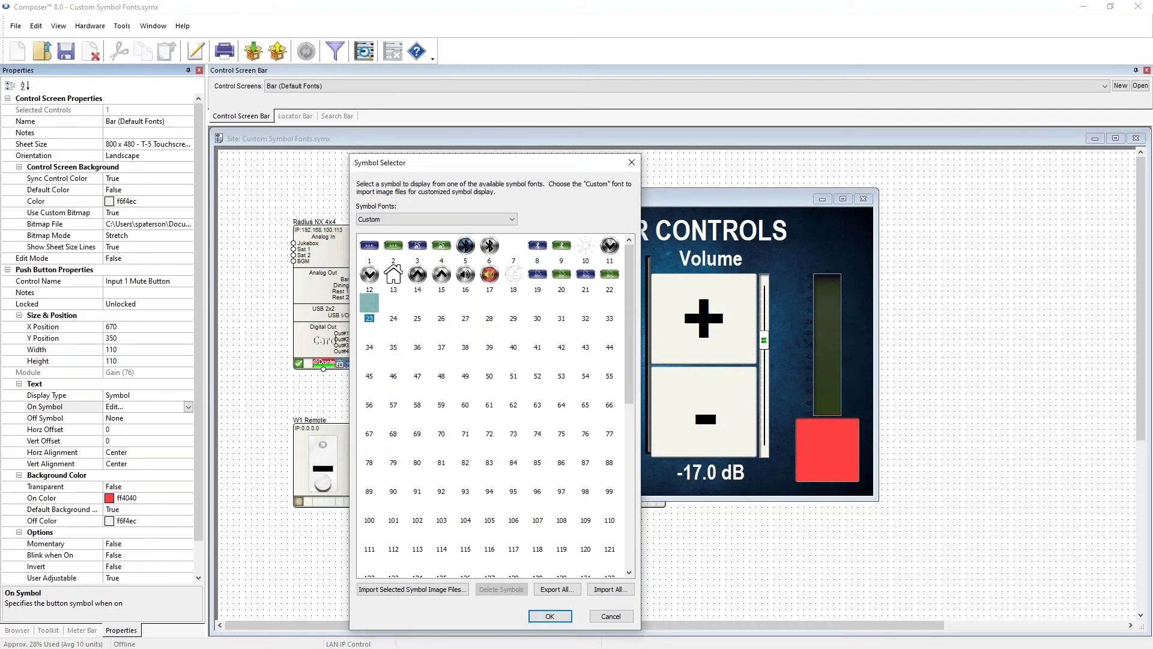
left_click(619, 592)
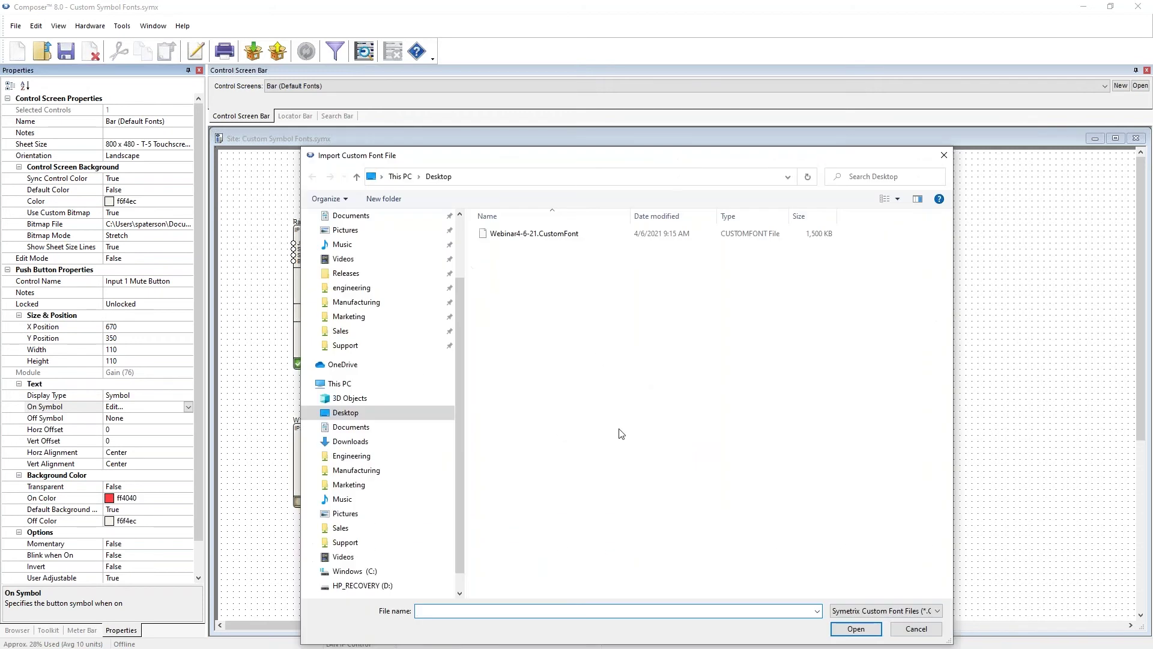
left_click(550, 319)
left_click(851, 626)
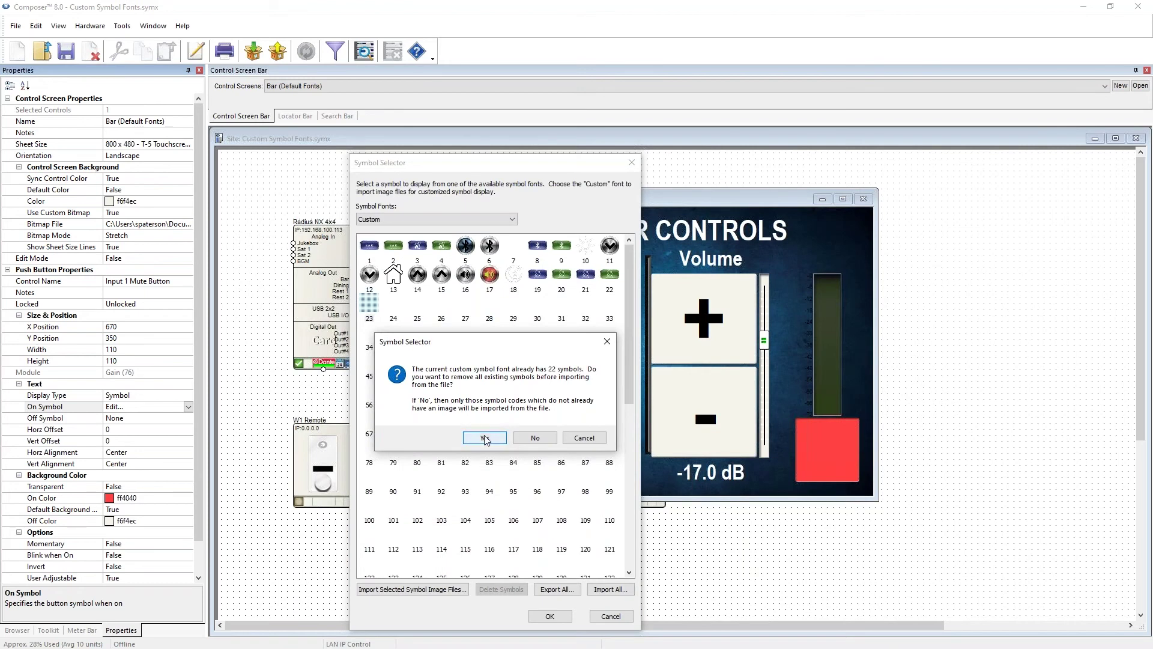
left_click(485, 438)
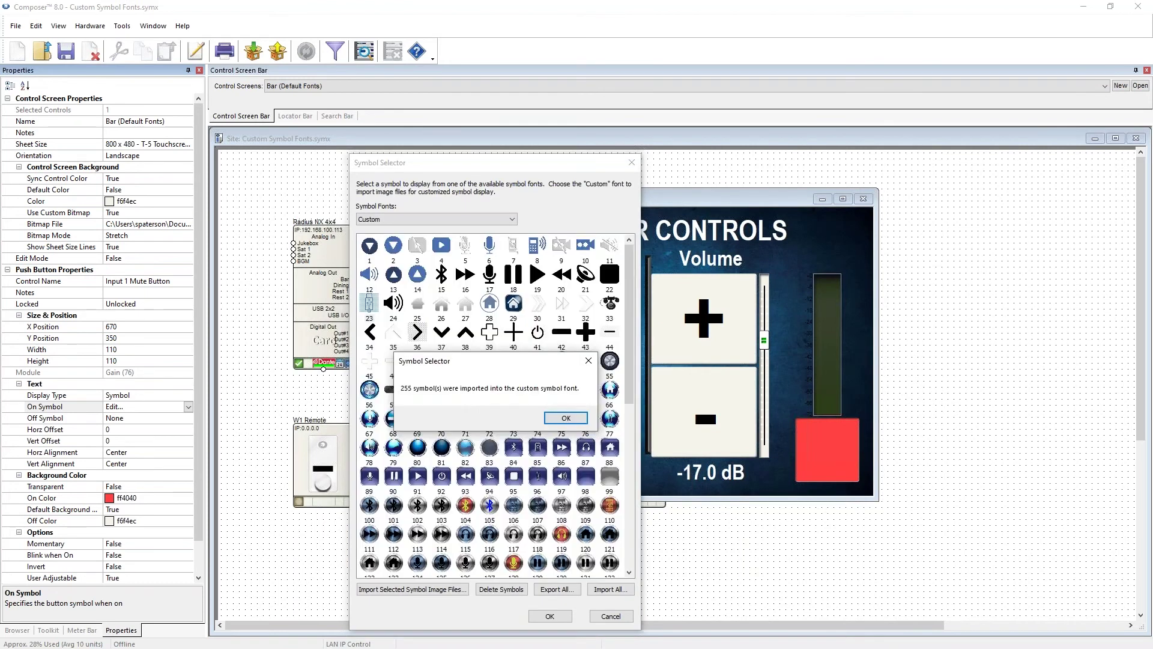
left_click(566, 418)
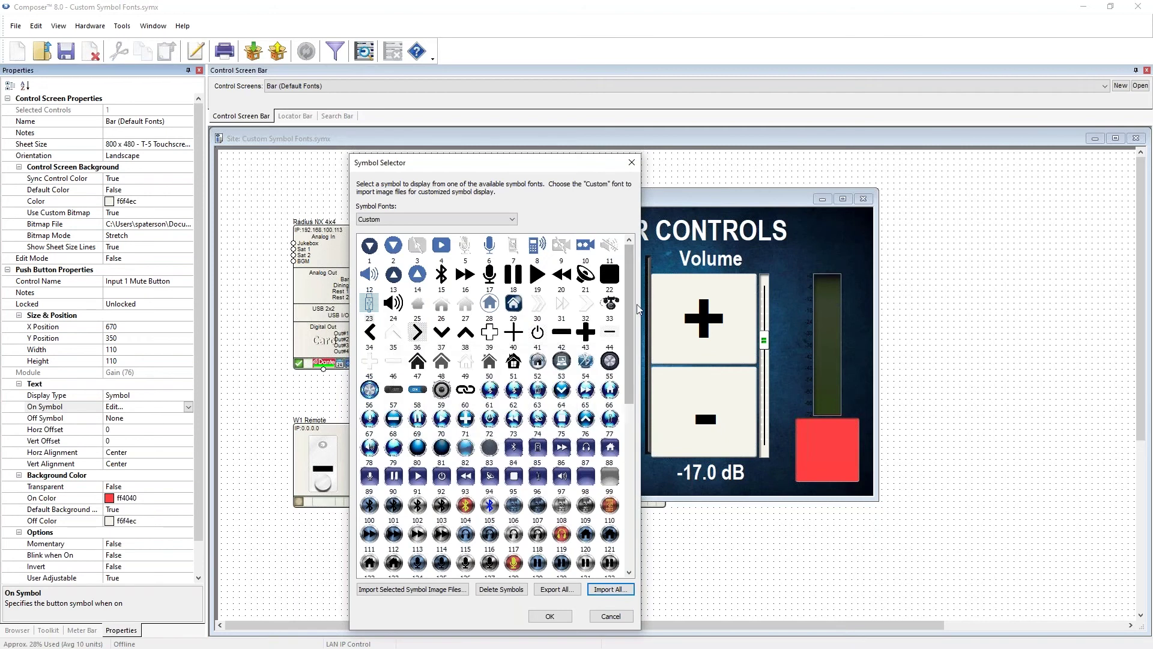
Step: Look through the imported custom symbols and assign custom symbol 23, the USB plug, as the Mute button's On Symbol
left_click_drag(632, 295, 591, 306)
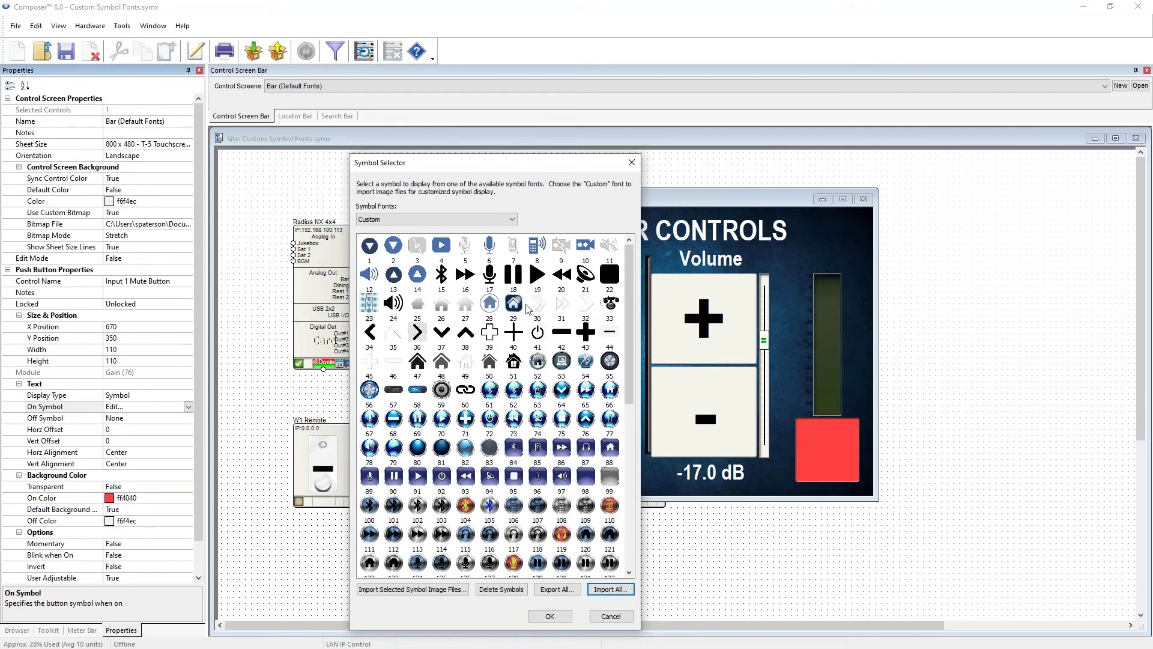
scroll(476, 360, "down", 7)
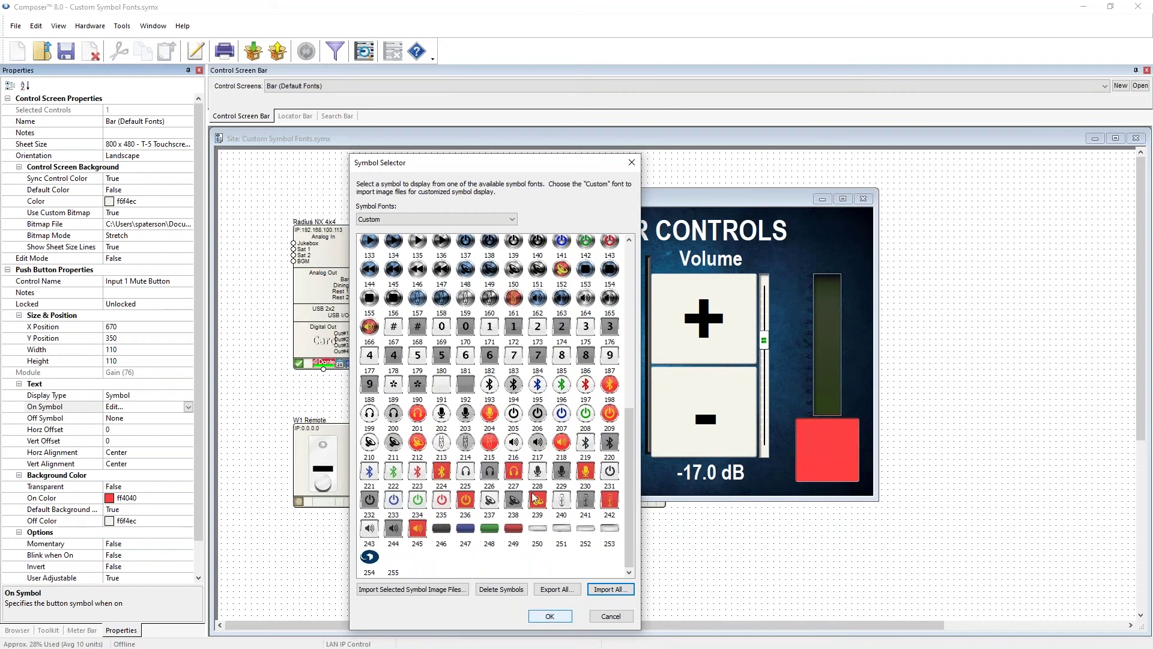
scroll(520, 325, "up", 5)
left_click(548, 616)
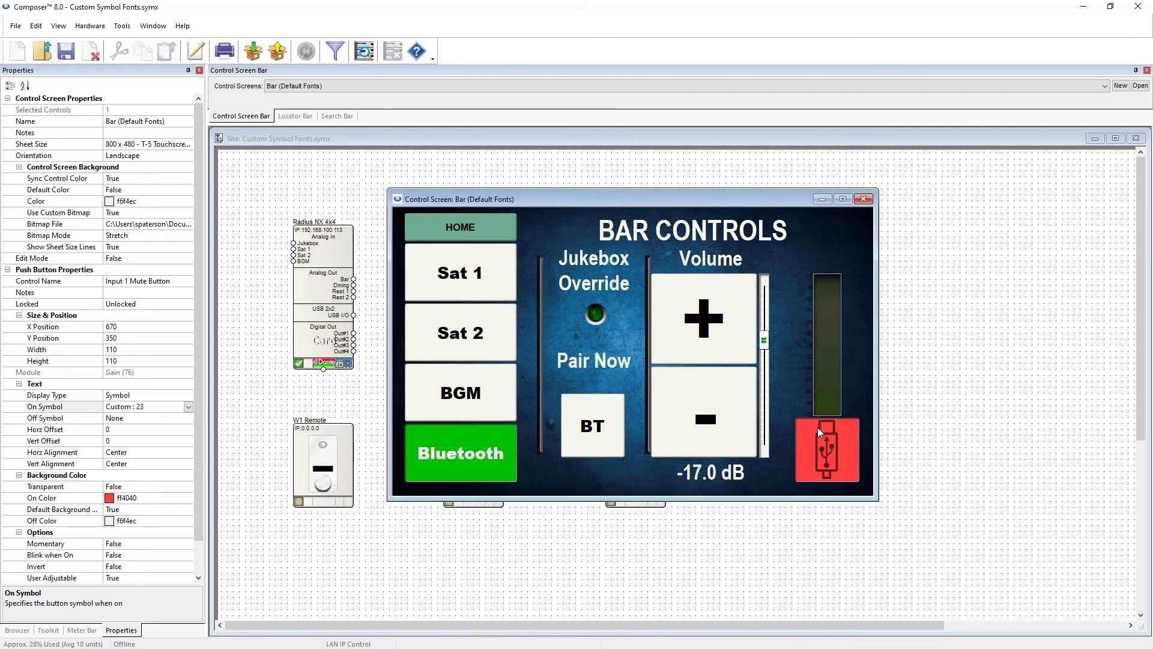
Step: Open the Bar (Custom Symbols) control screen, try its link to the HOME screen and close HOME again
left_click(301, 89)
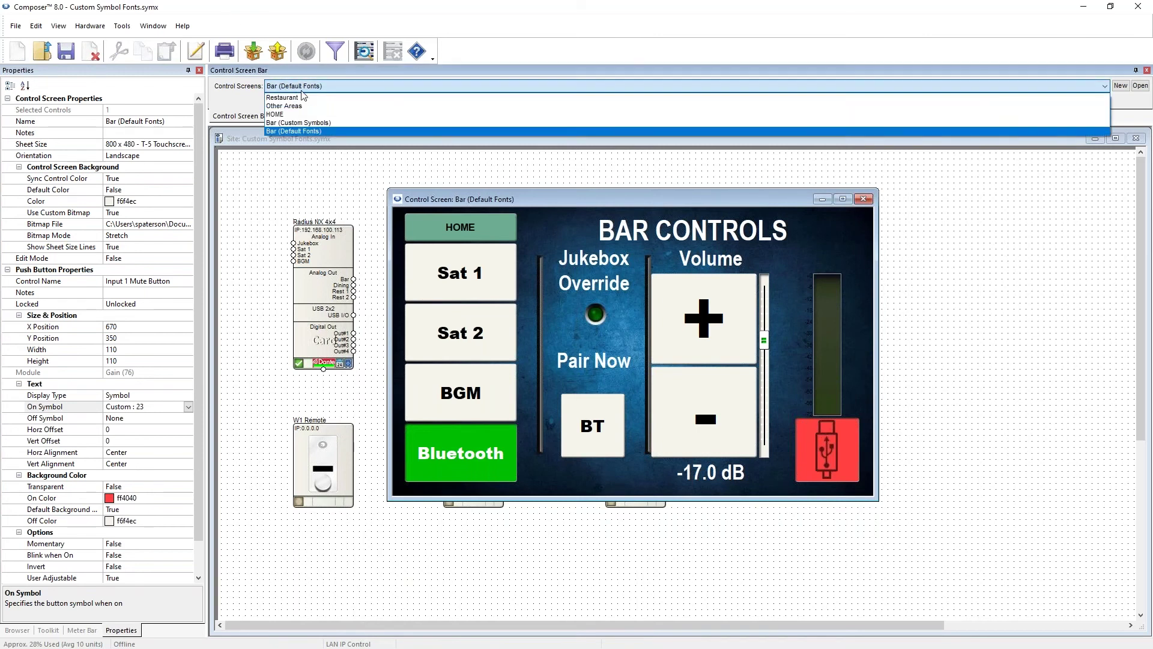
left_click(315, 123)
left_click_drag(544, 224, 665, 209)
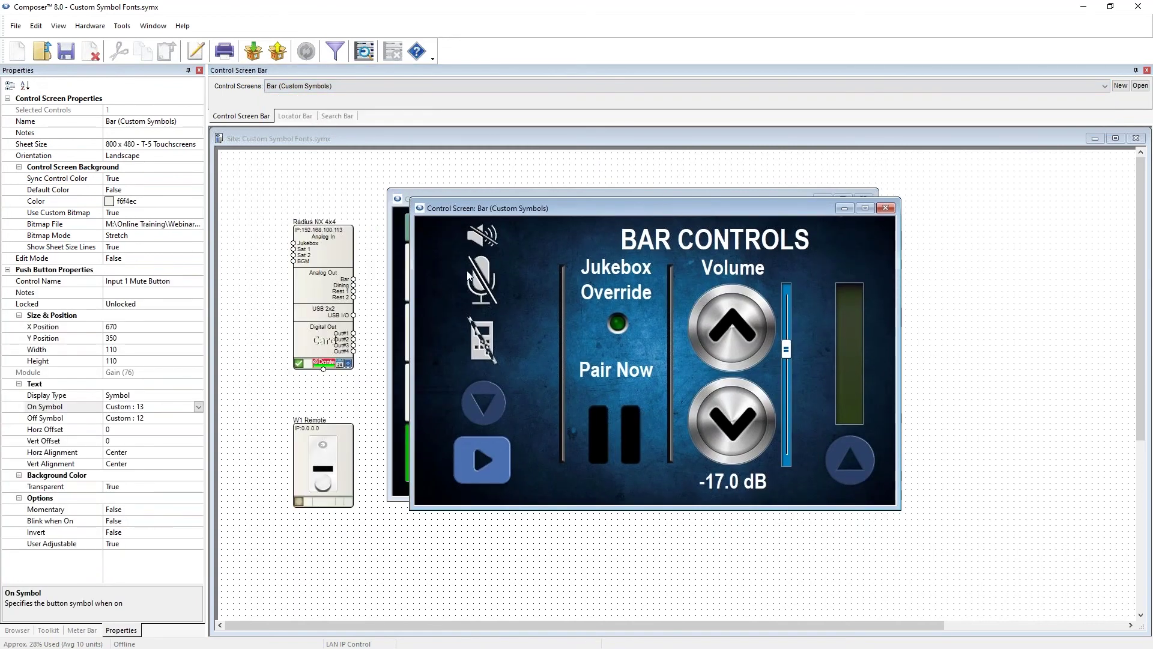
left_click(482, 300)
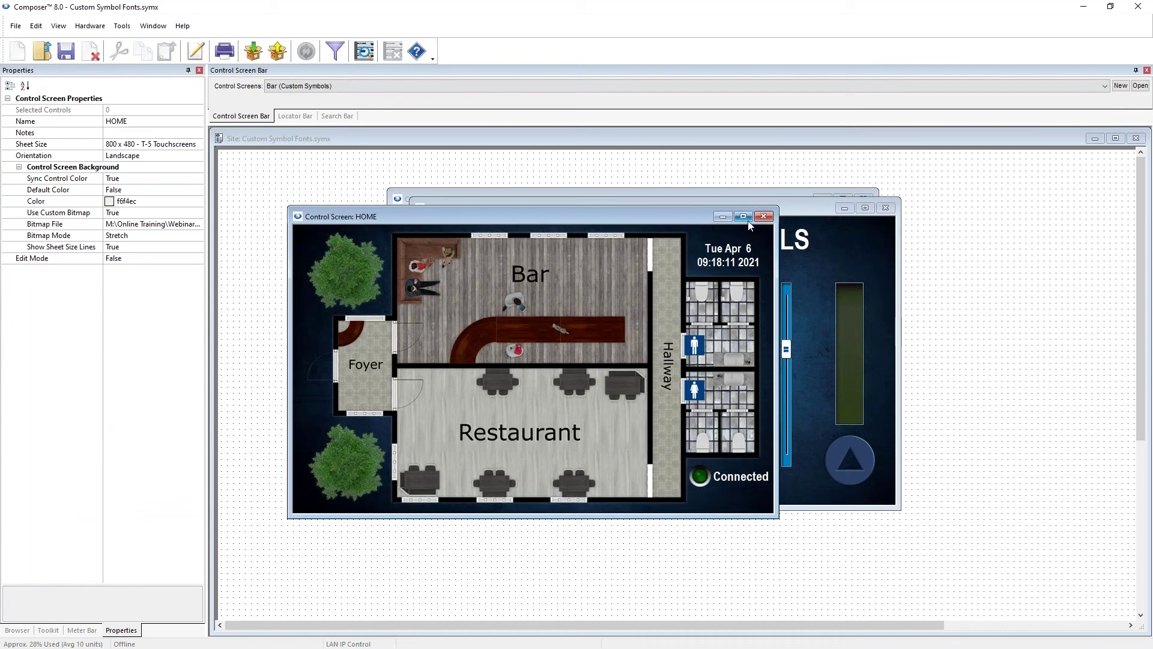
left_click(760, 216)
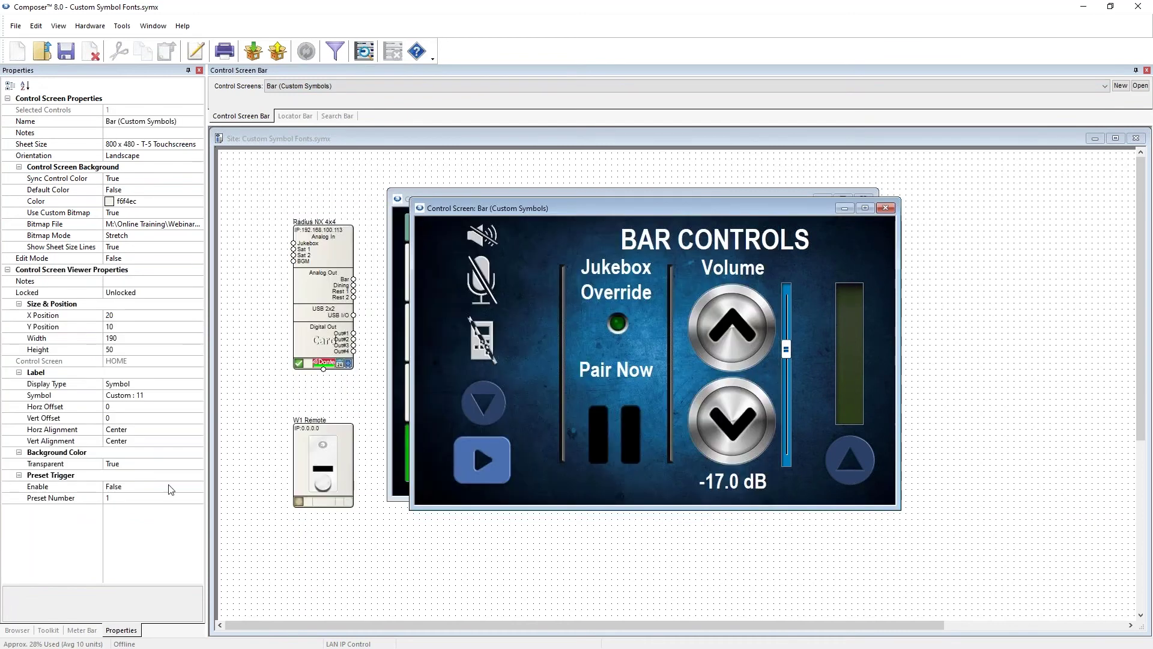
Step: Inspect the Symbol property of the HOME screen link and toggle the Mute button to compare its symbols
left_click(139, 395)
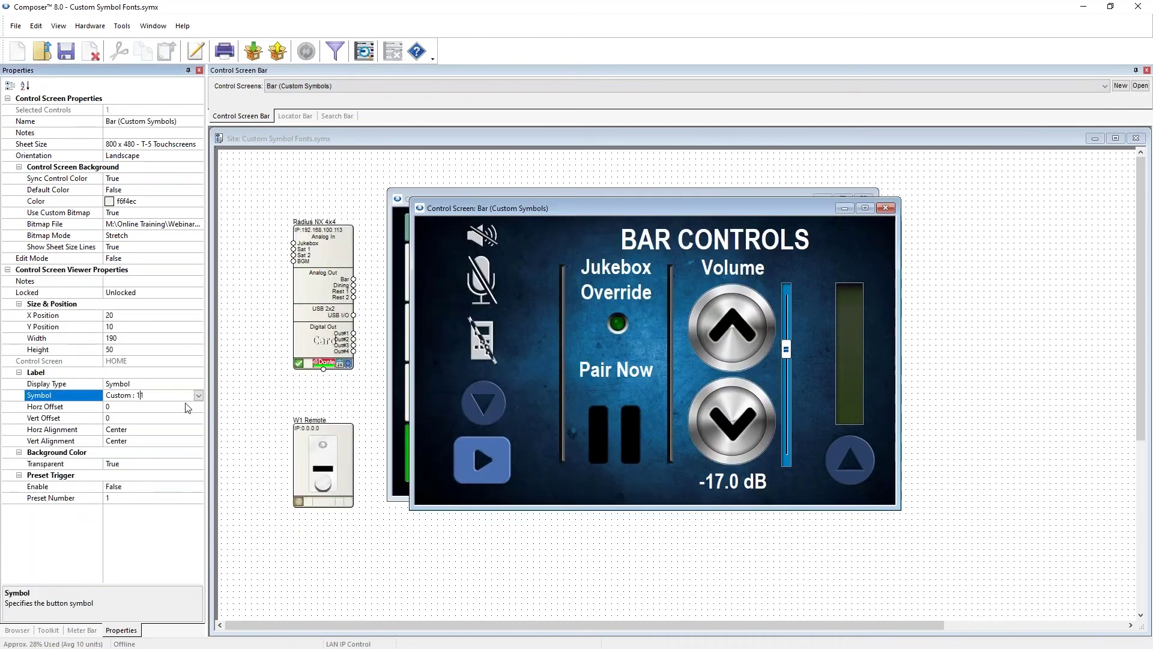
left_click(121, 407)
left_click(118, 395)
left_click(854, 460)
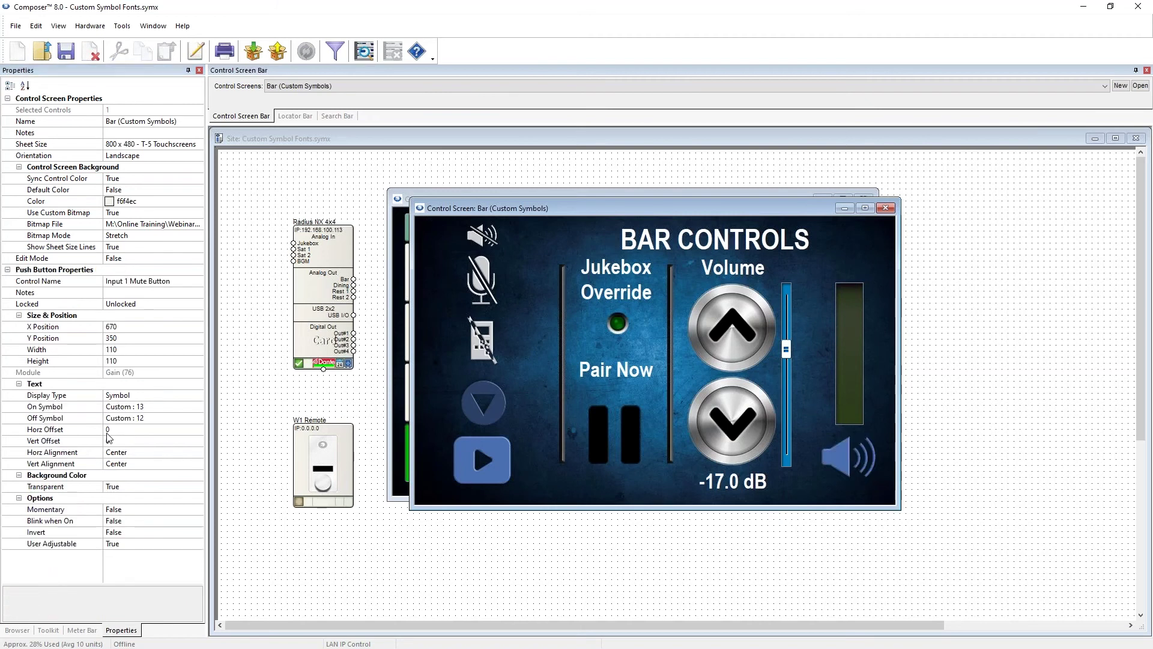
Step: Inspect the Mute button's Display Type and On Symbol, and open the Symbol Selector for its Off Symbol
left_click(131, 397)
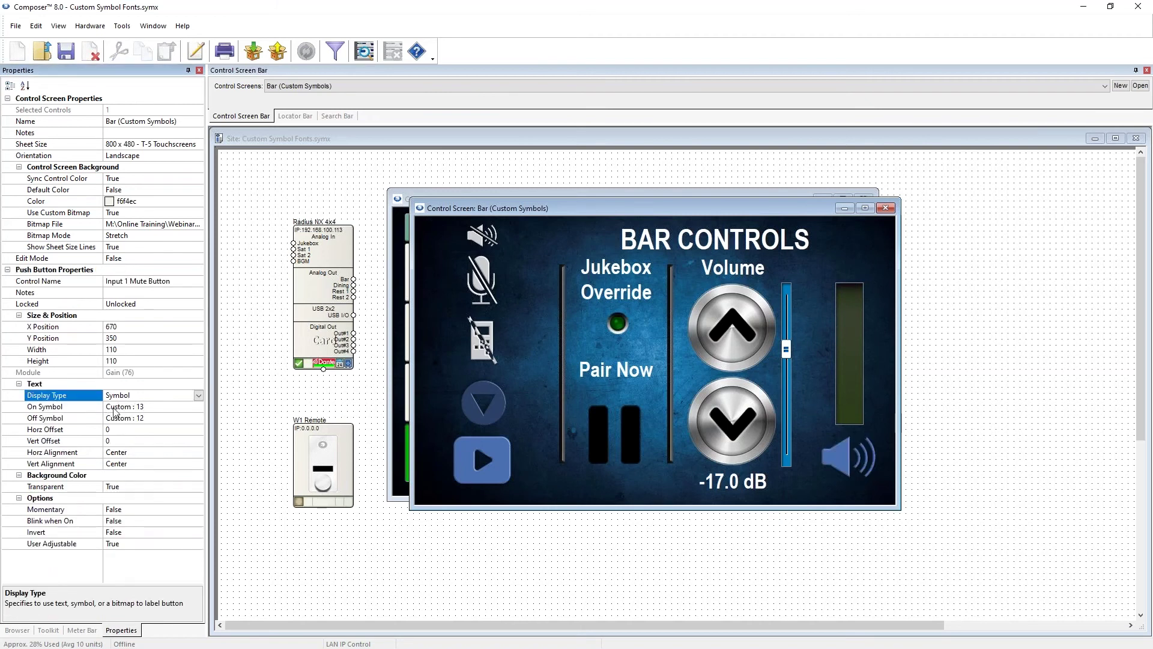
left_click(123, 408)
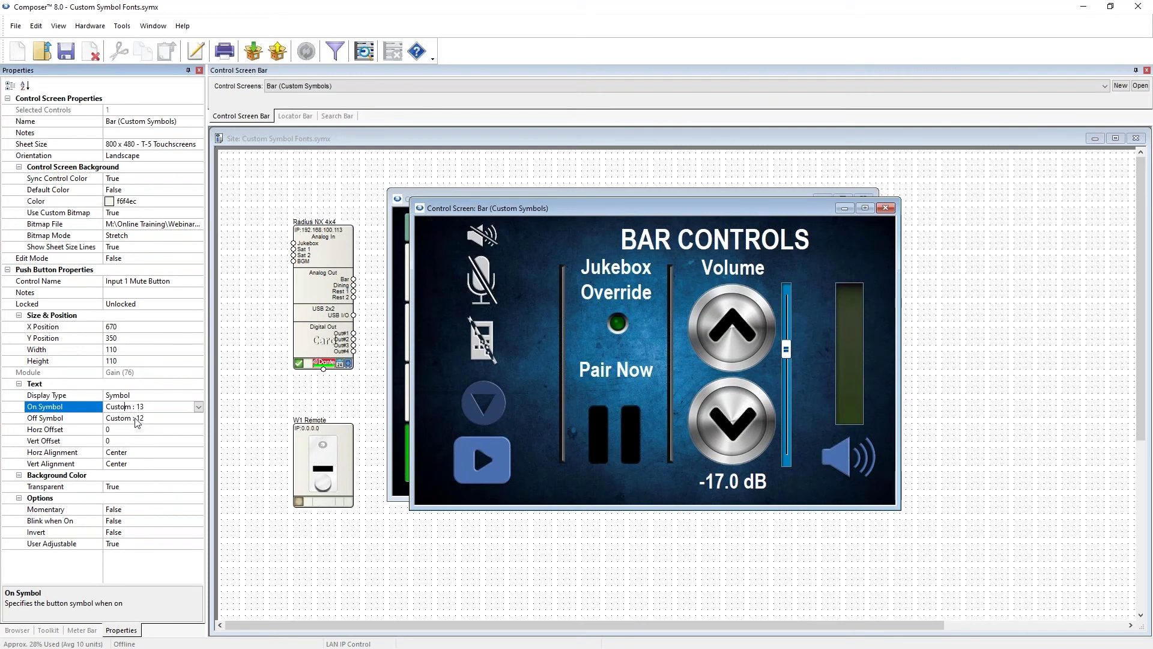
left_click(136, 418)
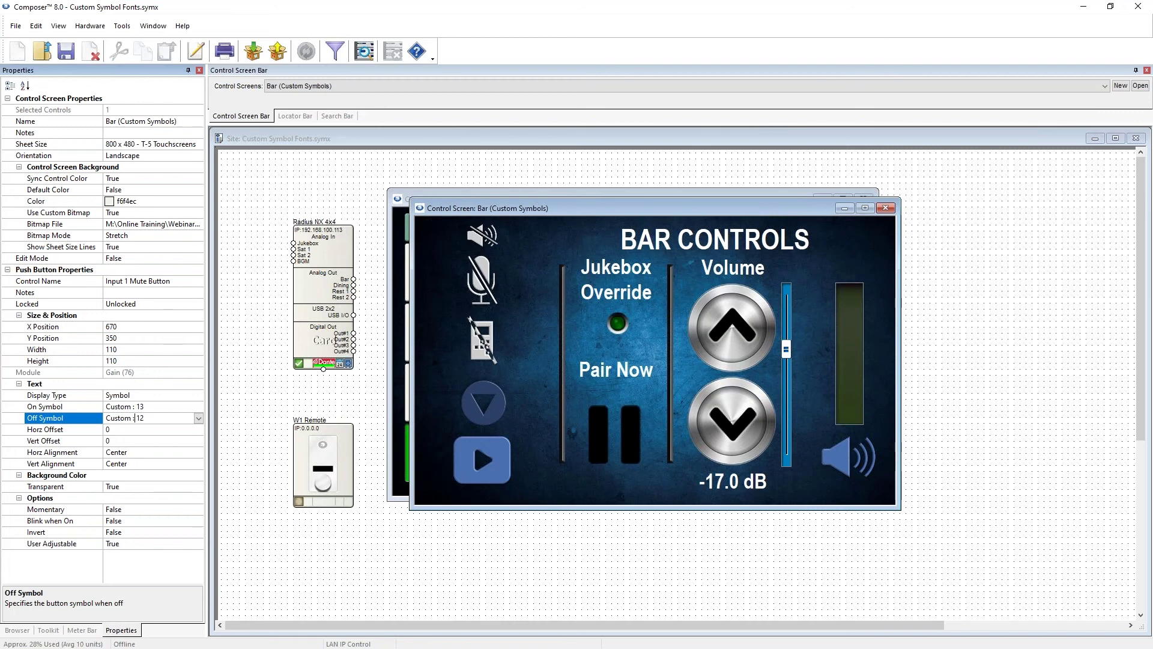
left_click(199, 418)
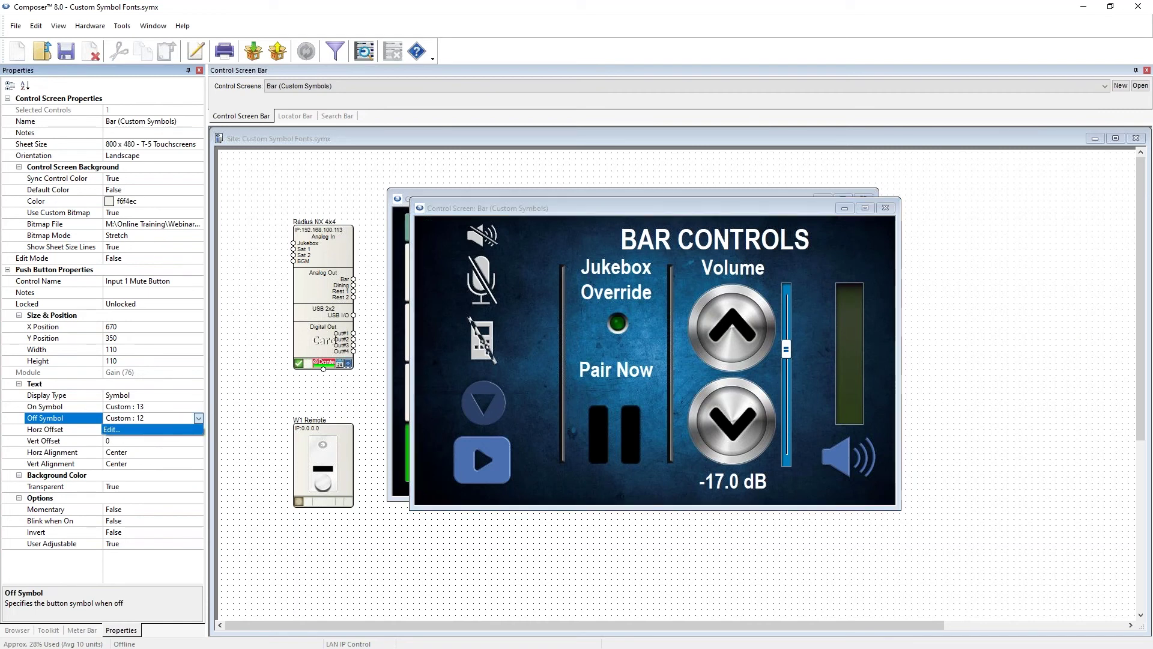
left_click(112, 429)
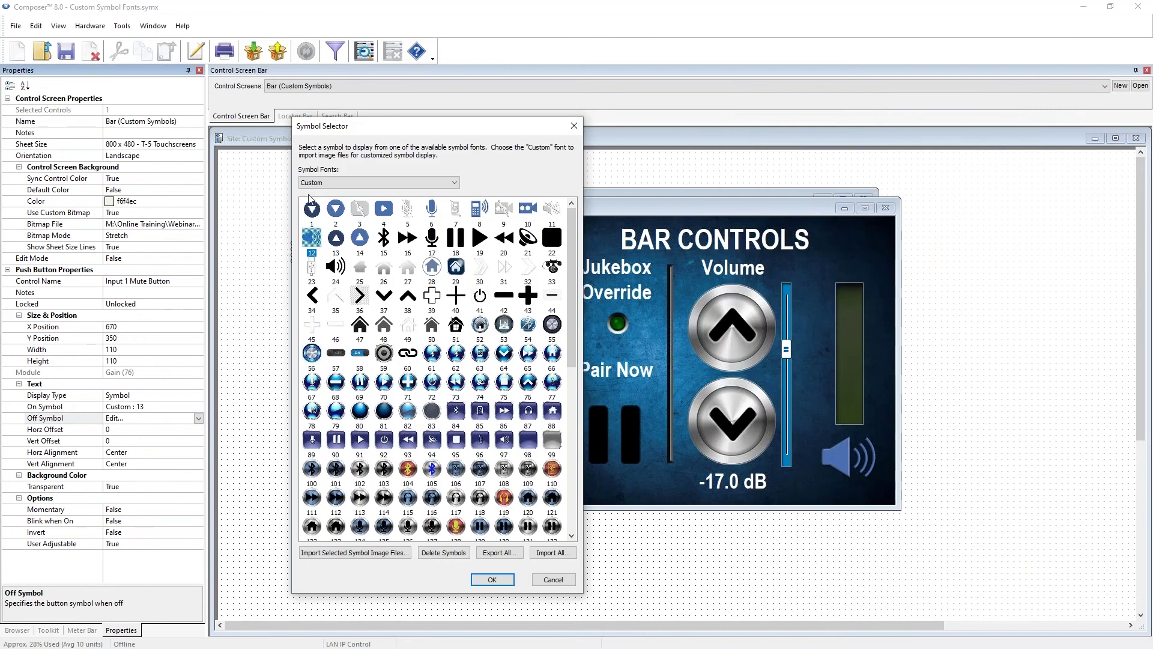
Step: Select custom slots 1 to 22 and import Webinar4-6-21.CustomFont from the Desktop, replacing the existing symbols, and move the Symbol Selector off the control screen
left_click(311, 207)
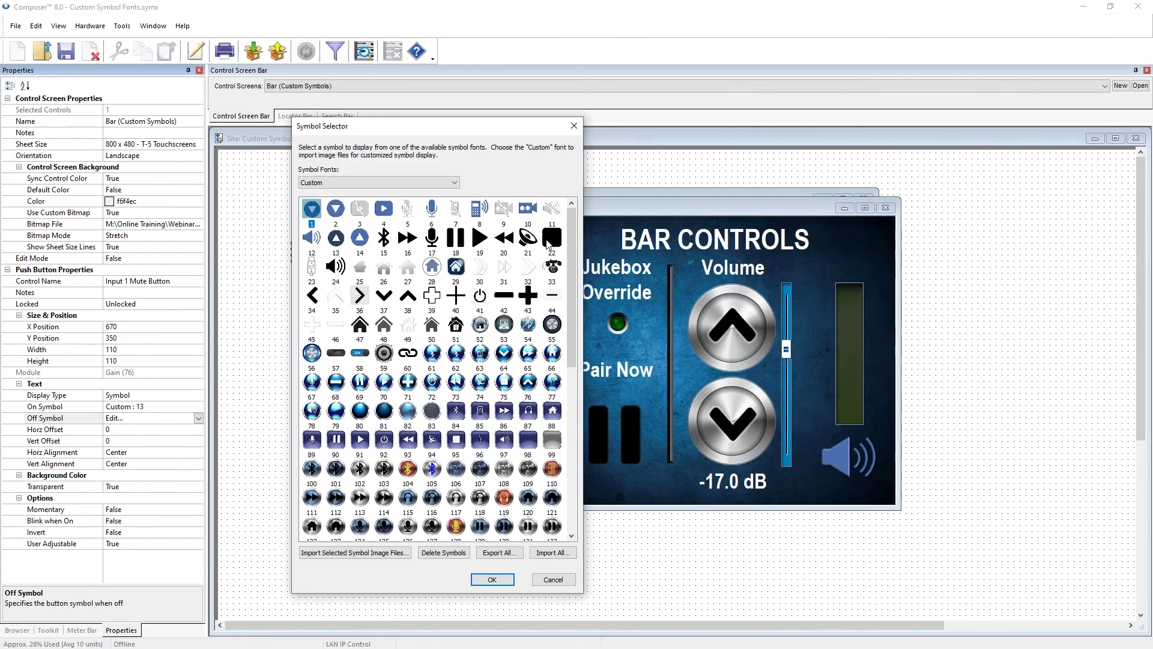
left_click(548, 241, "shift")
left_click(550, 553)
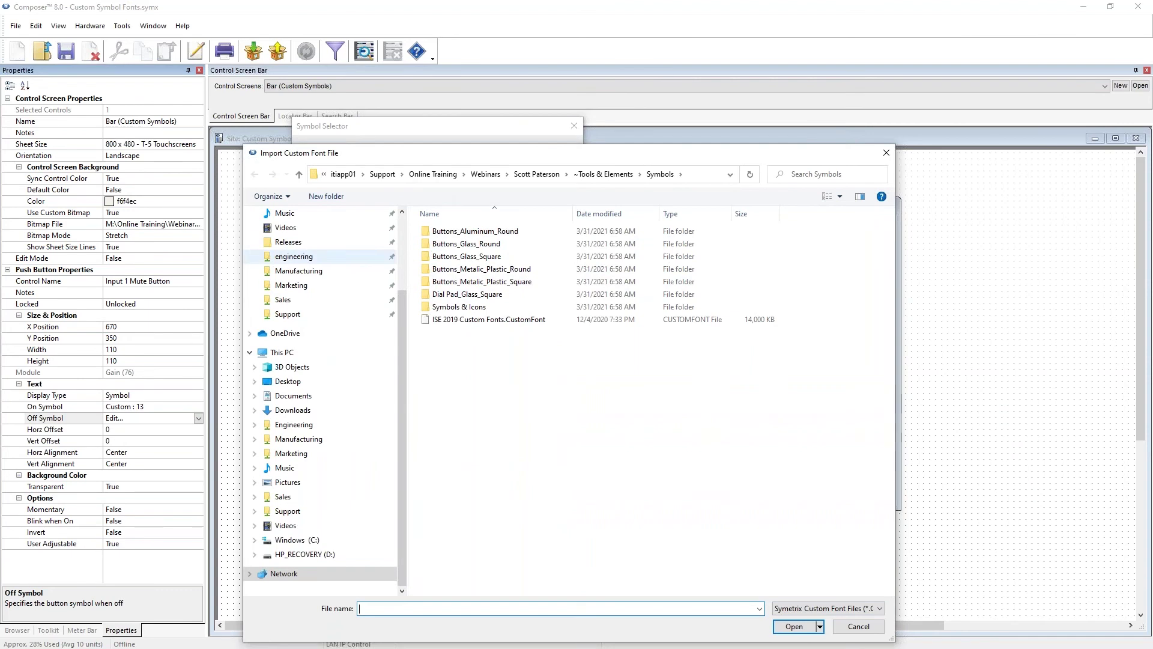
key("BackSpace")
key("BackSpace")
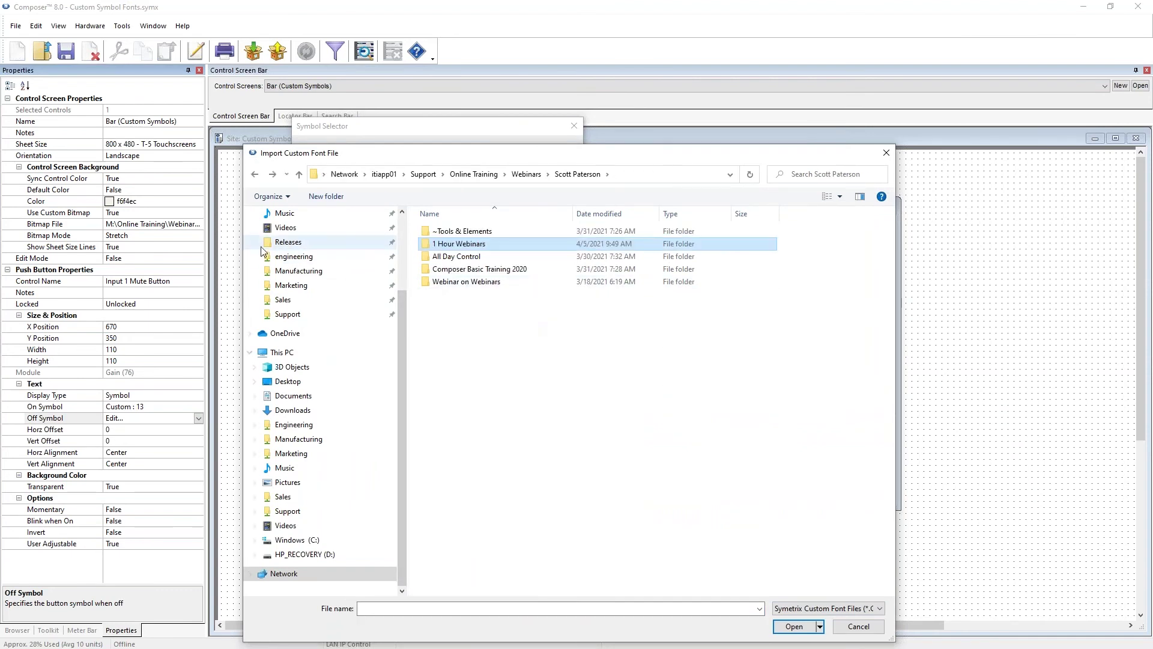
scroll(295, 247, "up", 2)
left_click(288, 227)
left_click(501, 234)
left_click(798, 626)
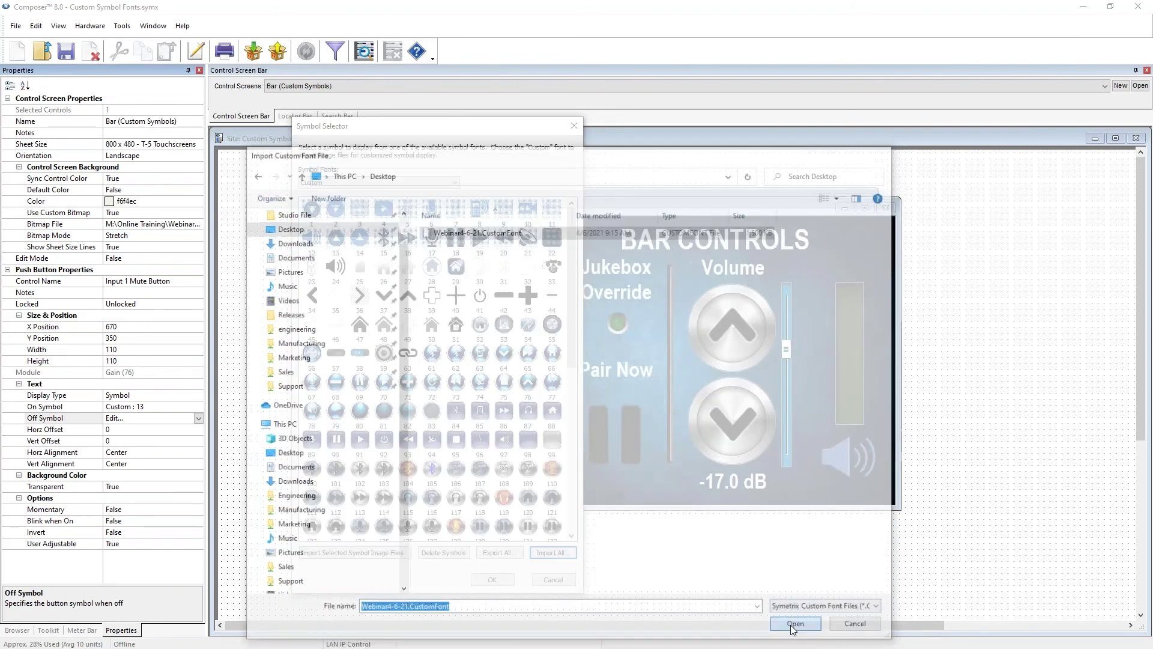
left_click(428, 401)
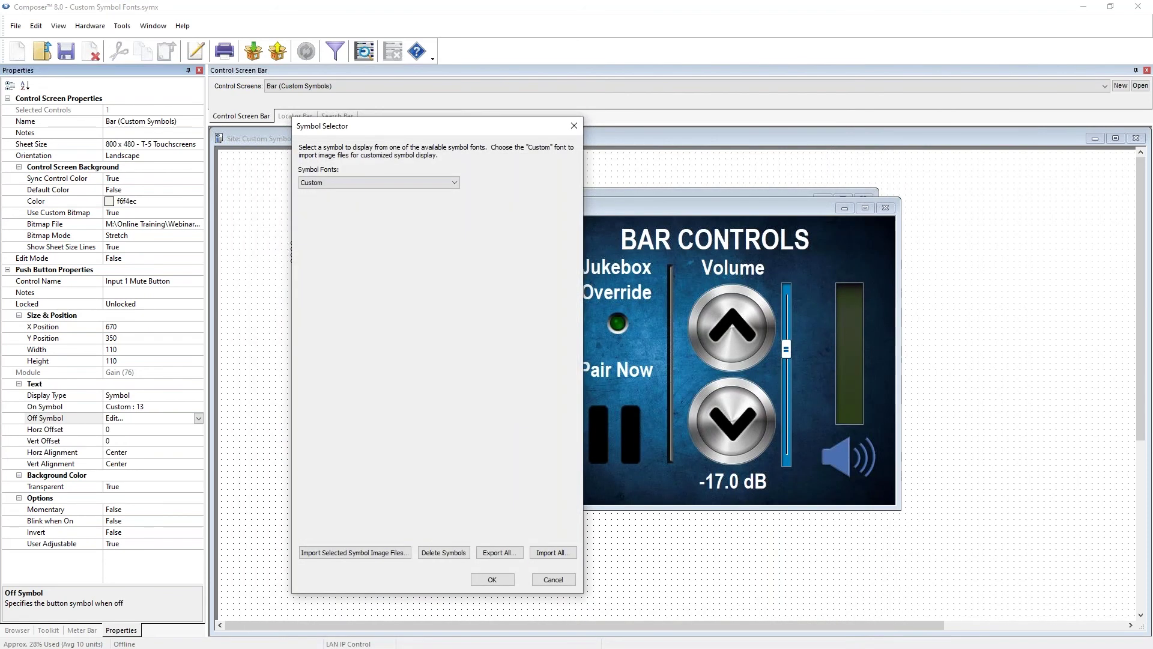
left_click(507, 378)
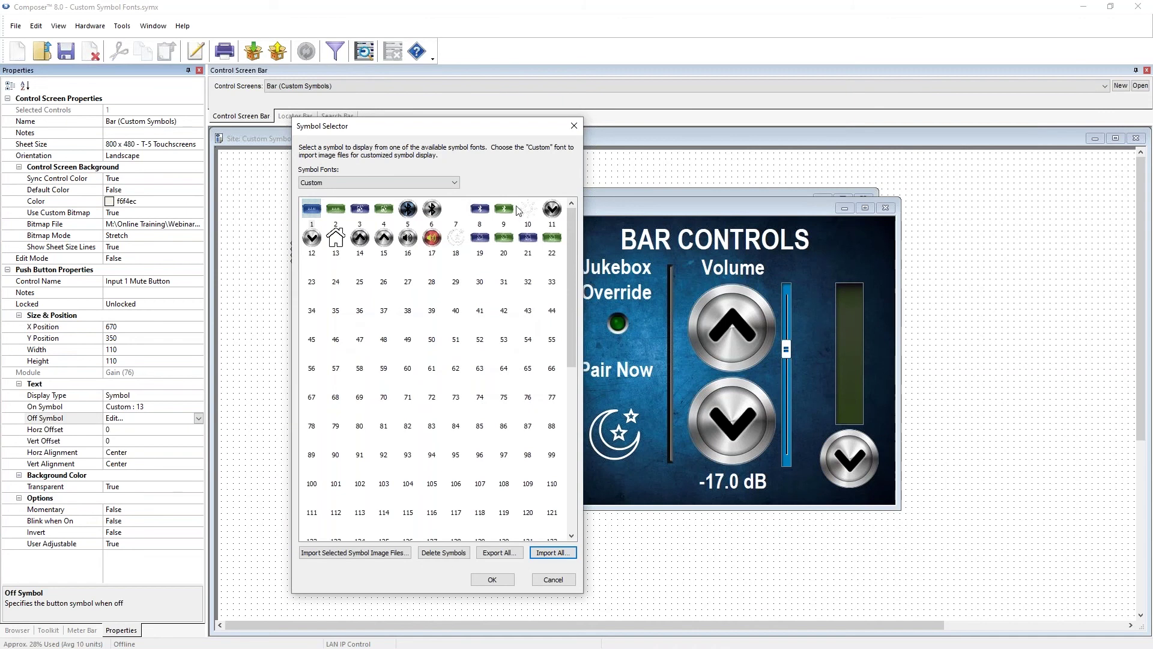
left_click_drag(500, 133, 275, 159)
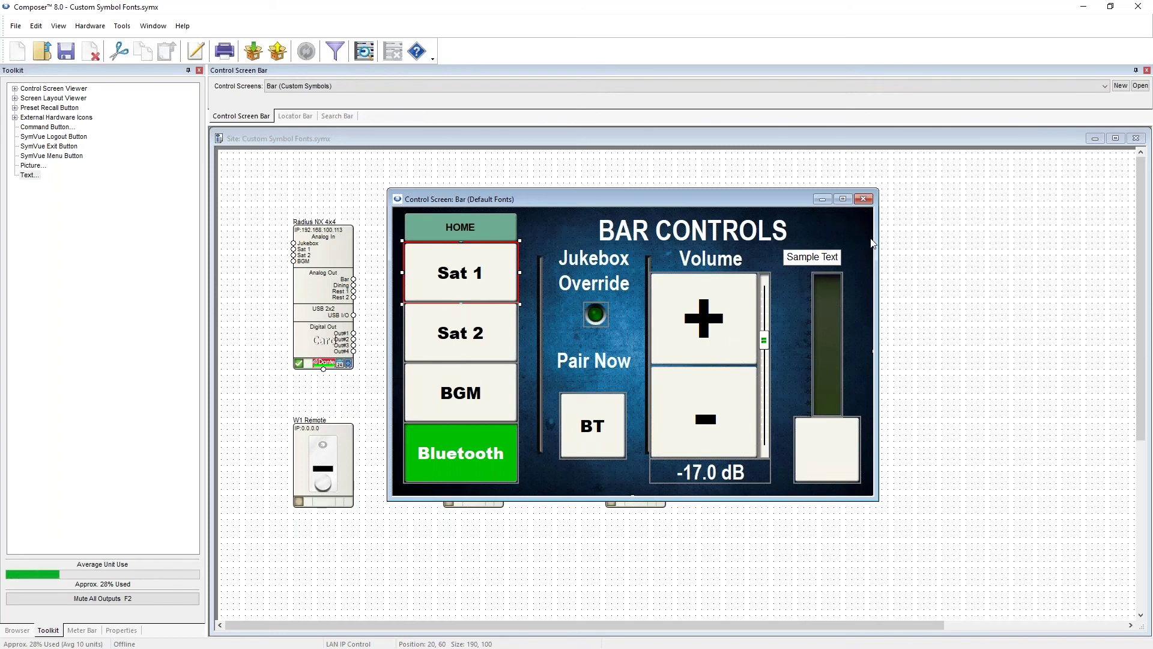
Step: Select the Sat 2 and HOME buttons on Bar (Default Fonts), and close the site file without saving
left_click(467, 332)
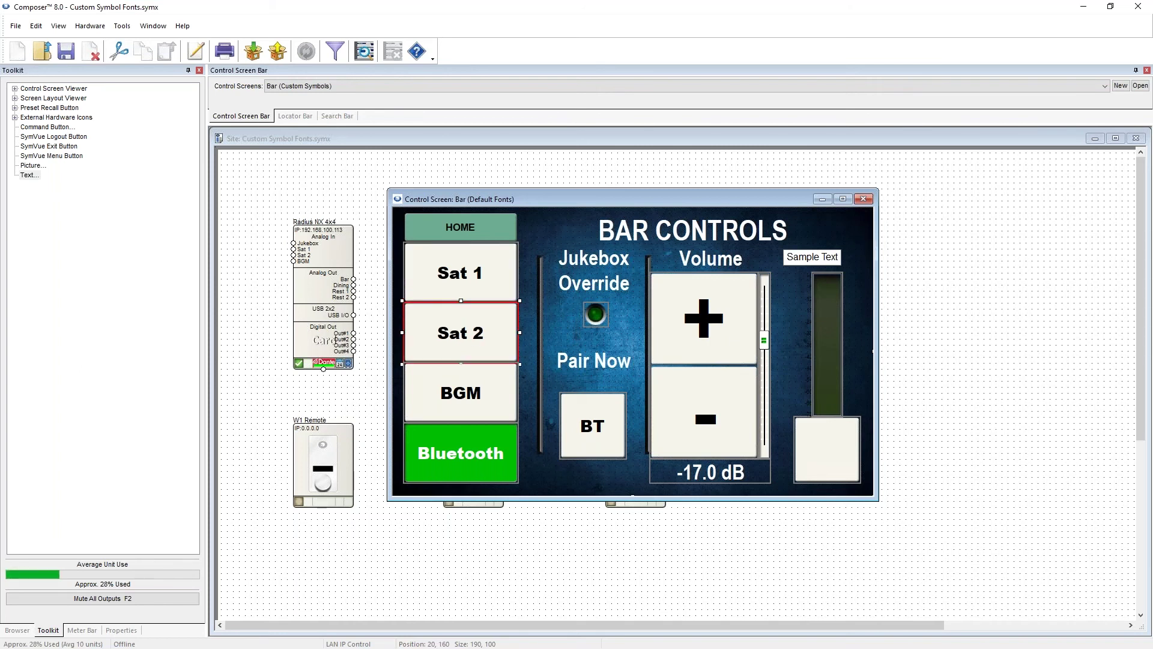
left_click(468, 244)
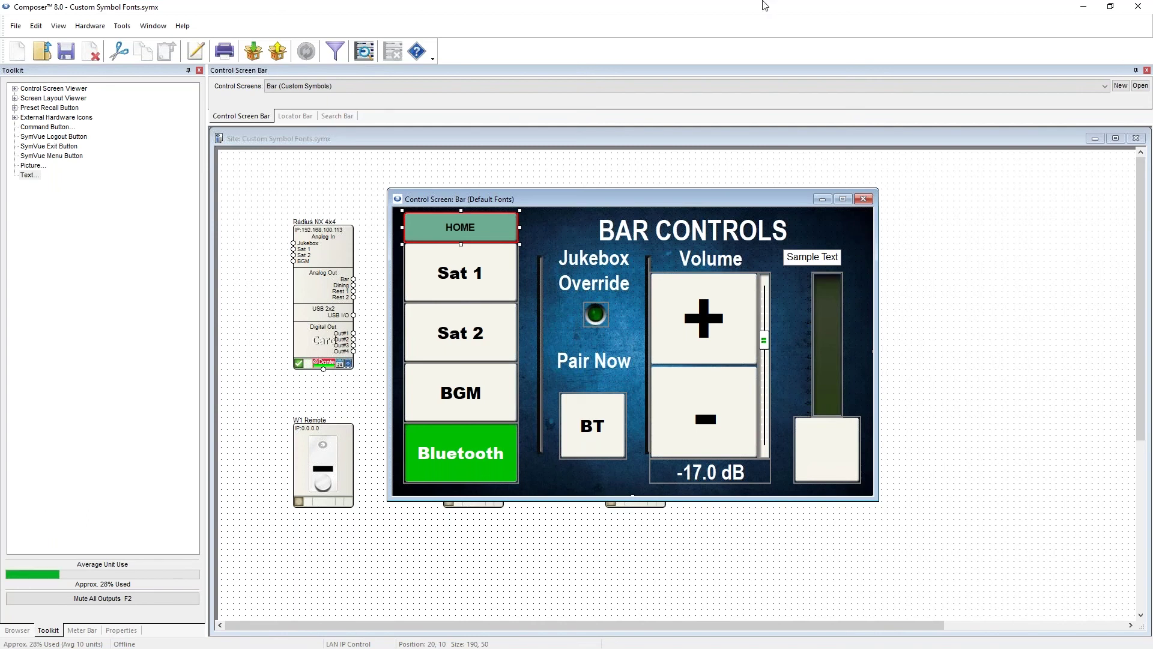
left_click(1136, 138)
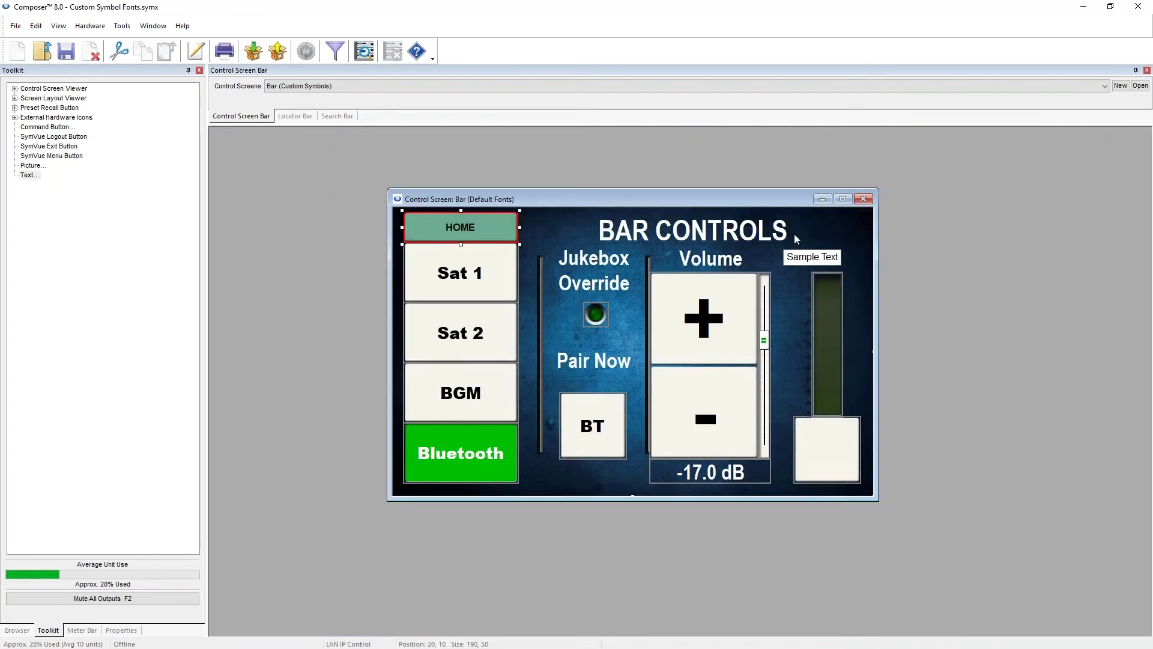
key("n")
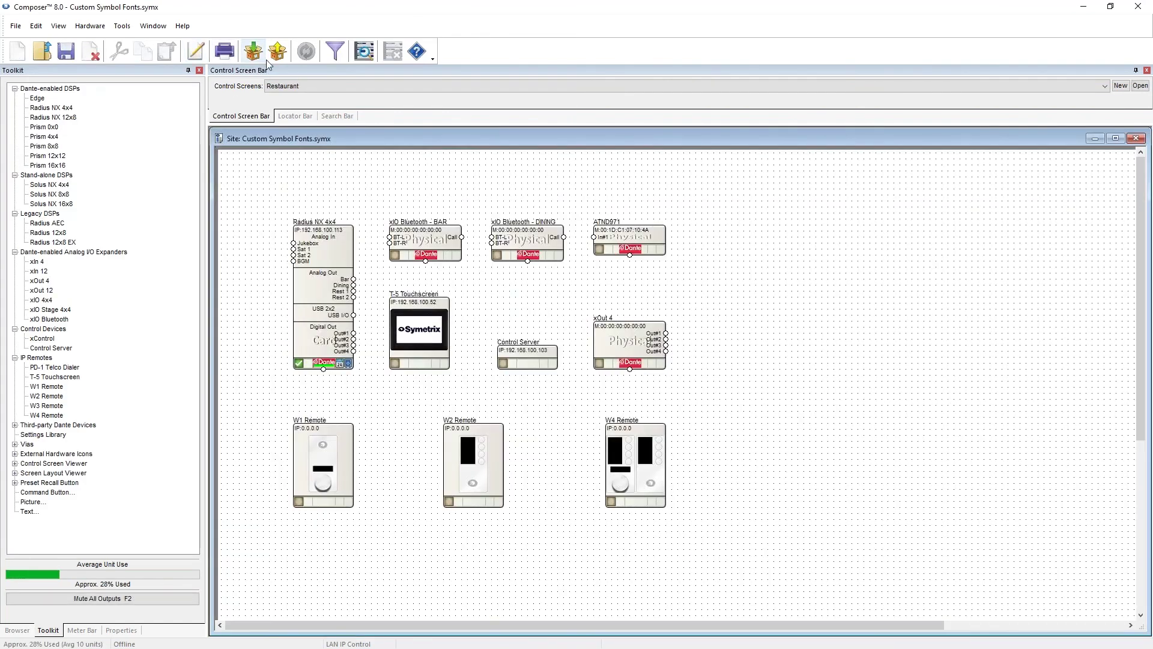
Step: Open the Bar (Custom Symbols) control screen and reposition its window over the site design
left_click(277, 88)
left_click(282, 121)
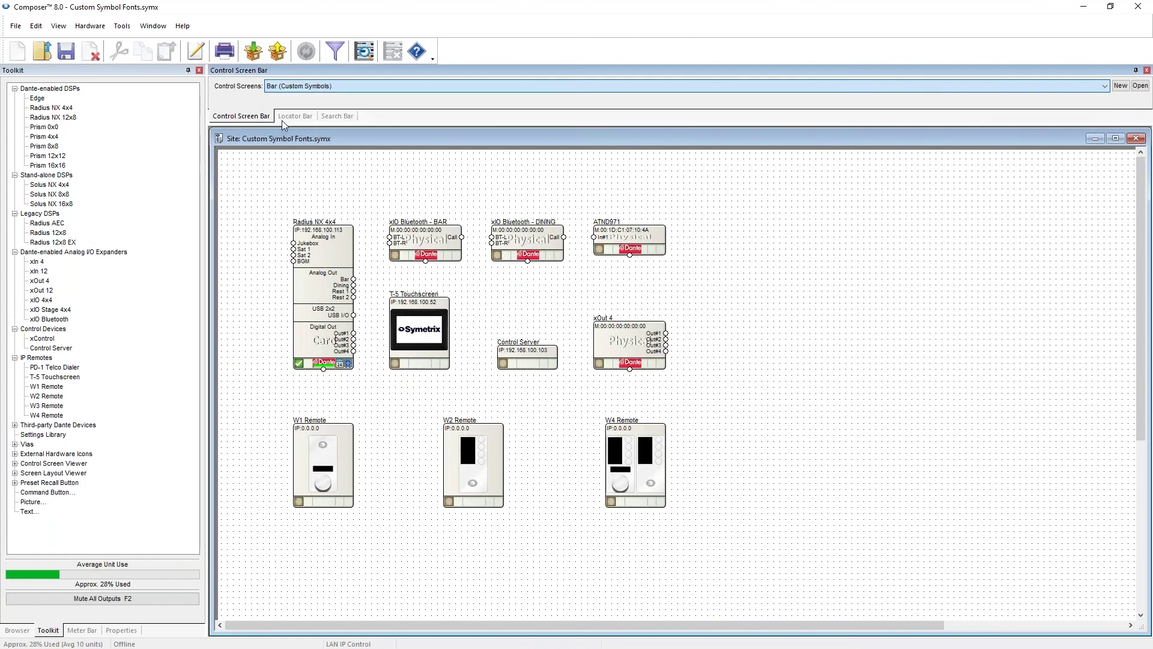
left_click_drag(675, 254, 643, 188)
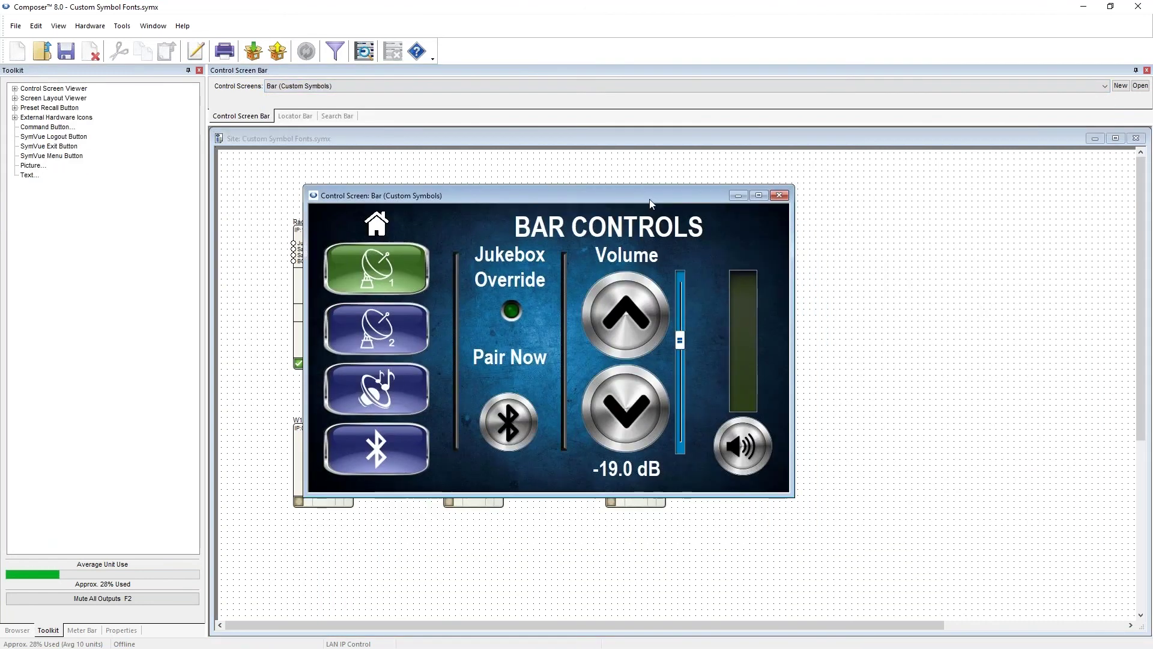
Step: Test the custom symbol buttons: select satellite 2, raise the volume to -18.0 dB, toggle mute on and off, and reselect satellite 1
left_click(387, 334)
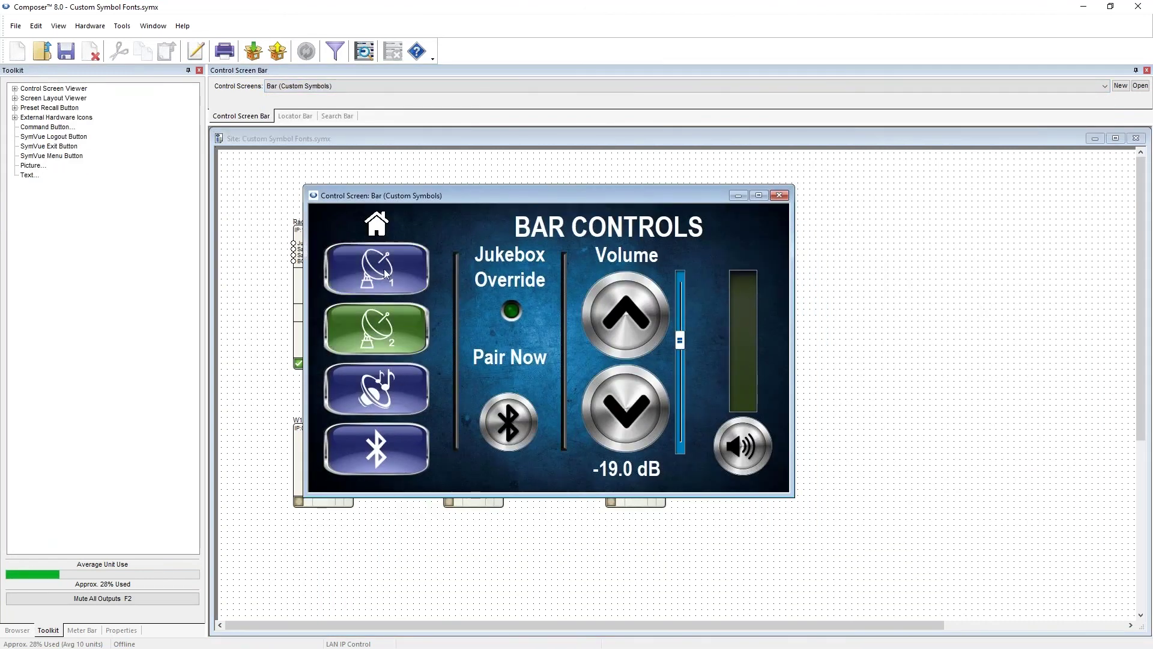
left_click(390, 347)
left_click(635, 323)
left_click(742, 444)
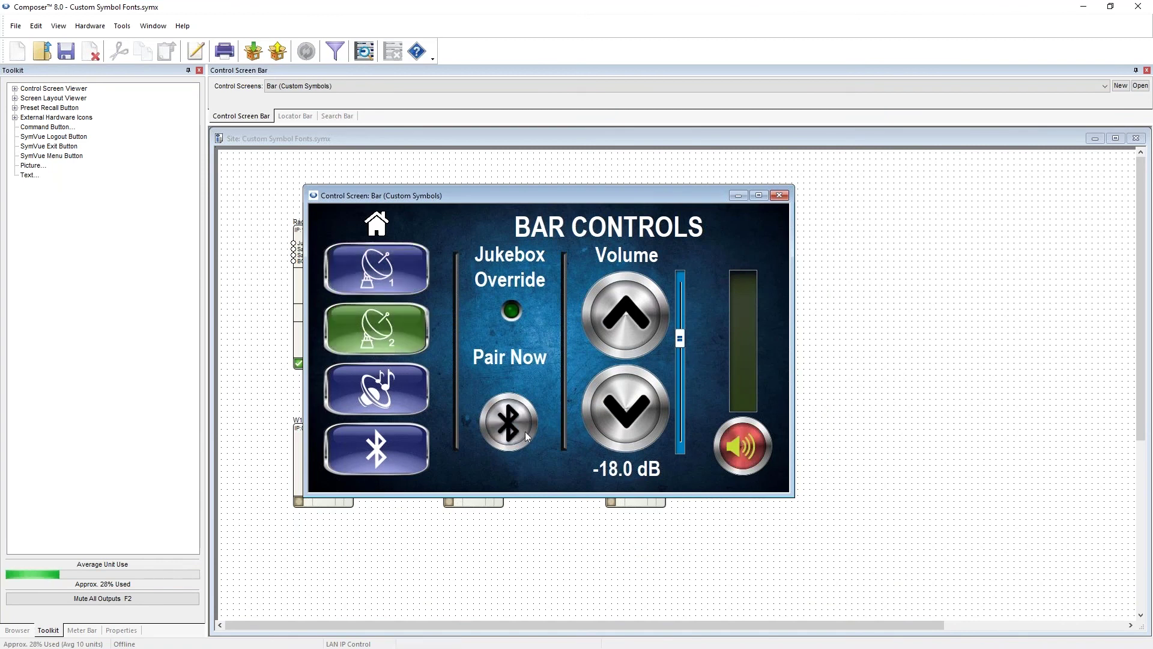
left_click(741, 447)
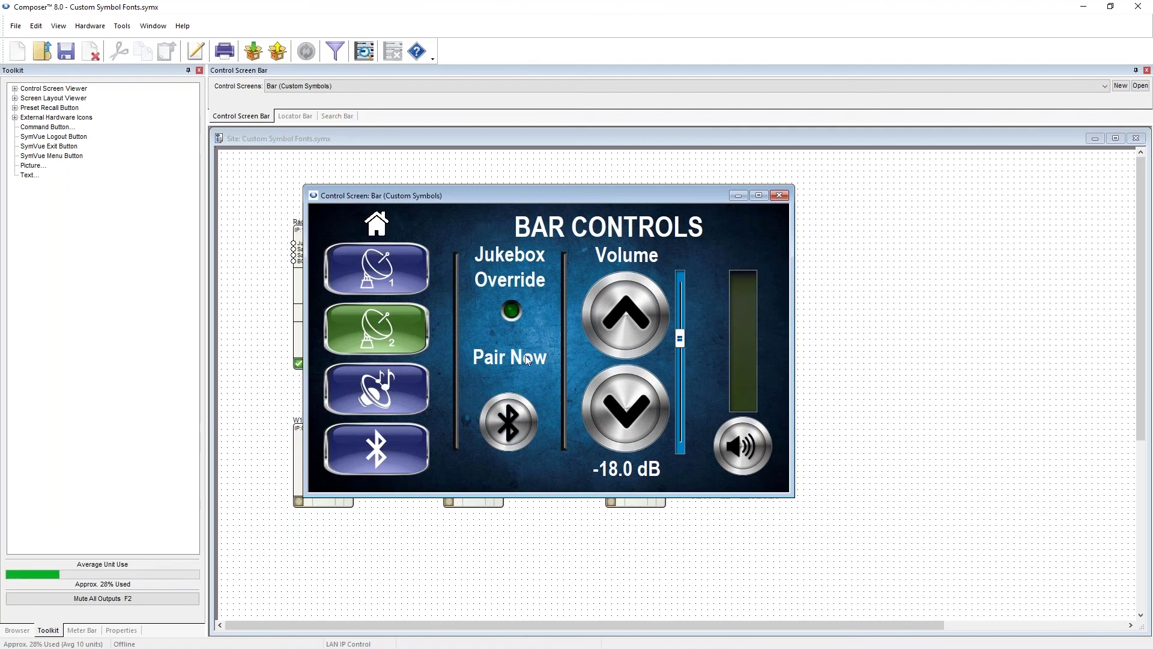
left_click(402, 251)
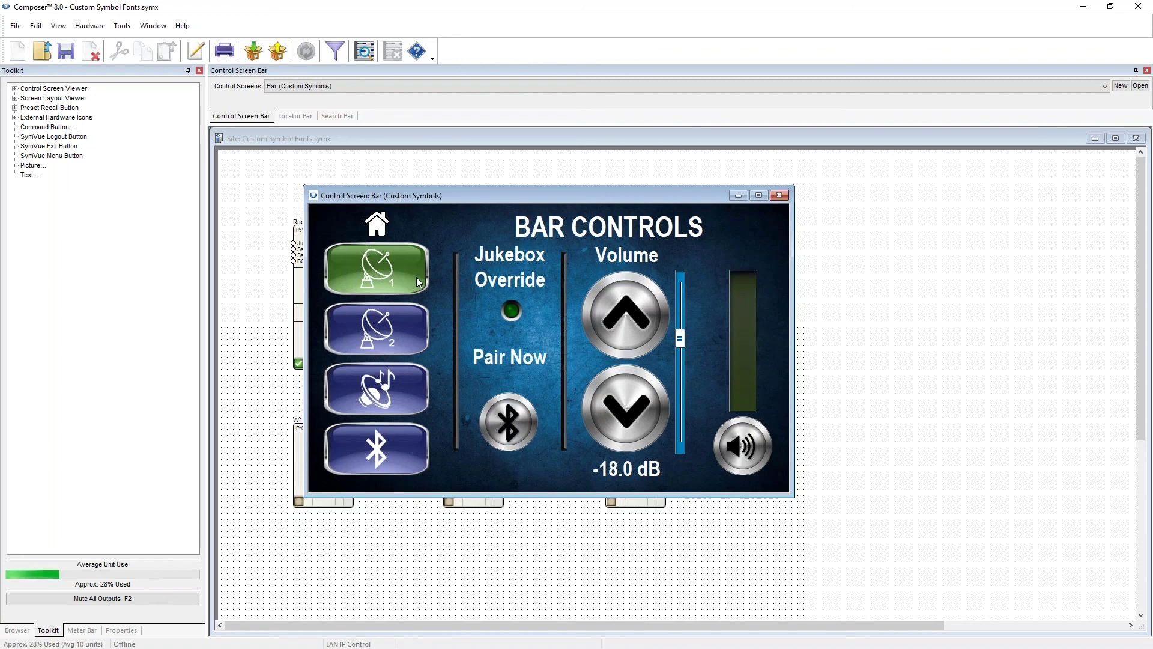
Step: Put the Bar (Custom Symbols) control screen into edit mode and show the satellite 1 button's properties
right_click(454, 460)
left_click(499, 437)
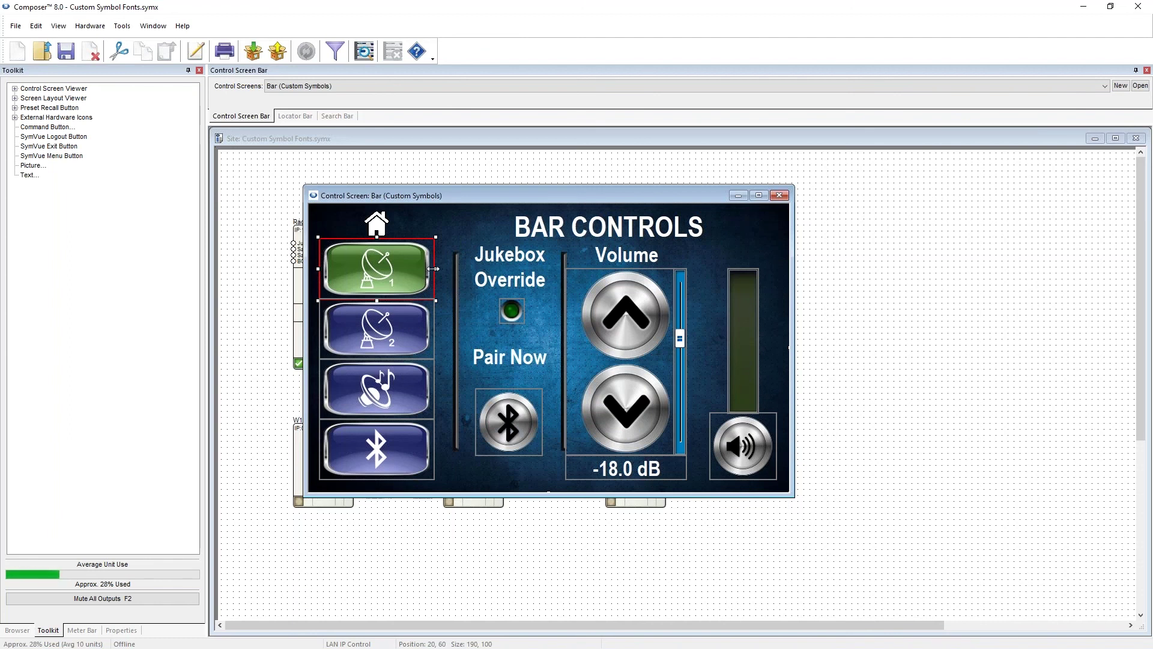
left_click(120, 630)
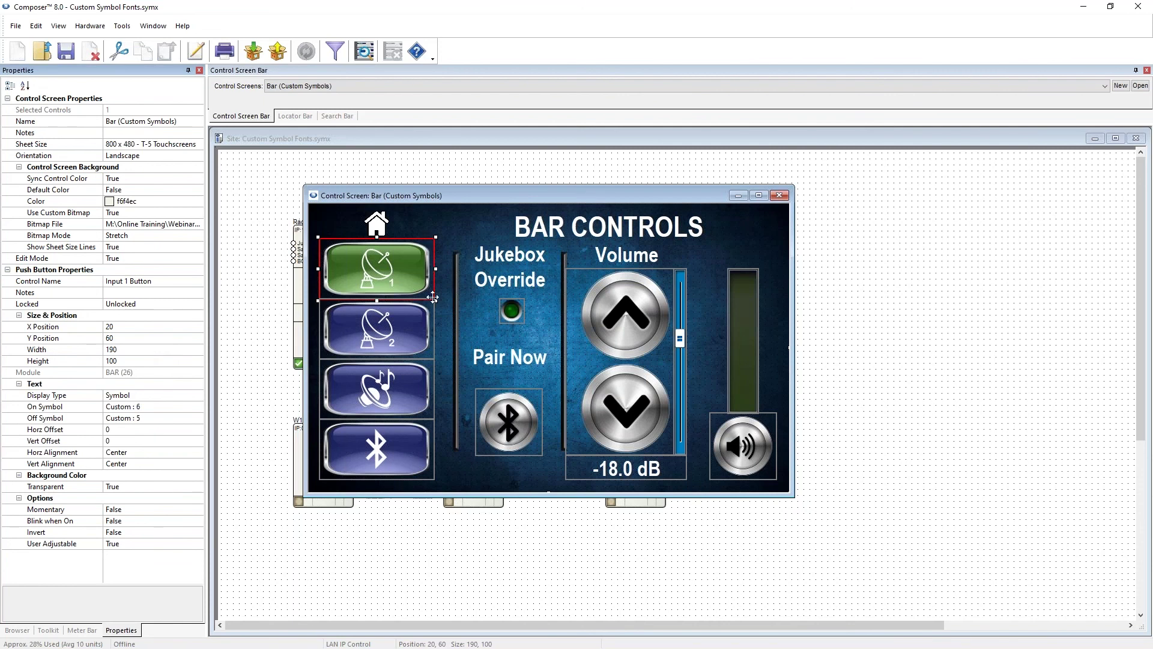
Step: Resize the satellite 1 button's width to 120, 140, 170 and 190, ending at 160, to compare how its symbol scales
left_click_drag(435, 269, 393, 273)
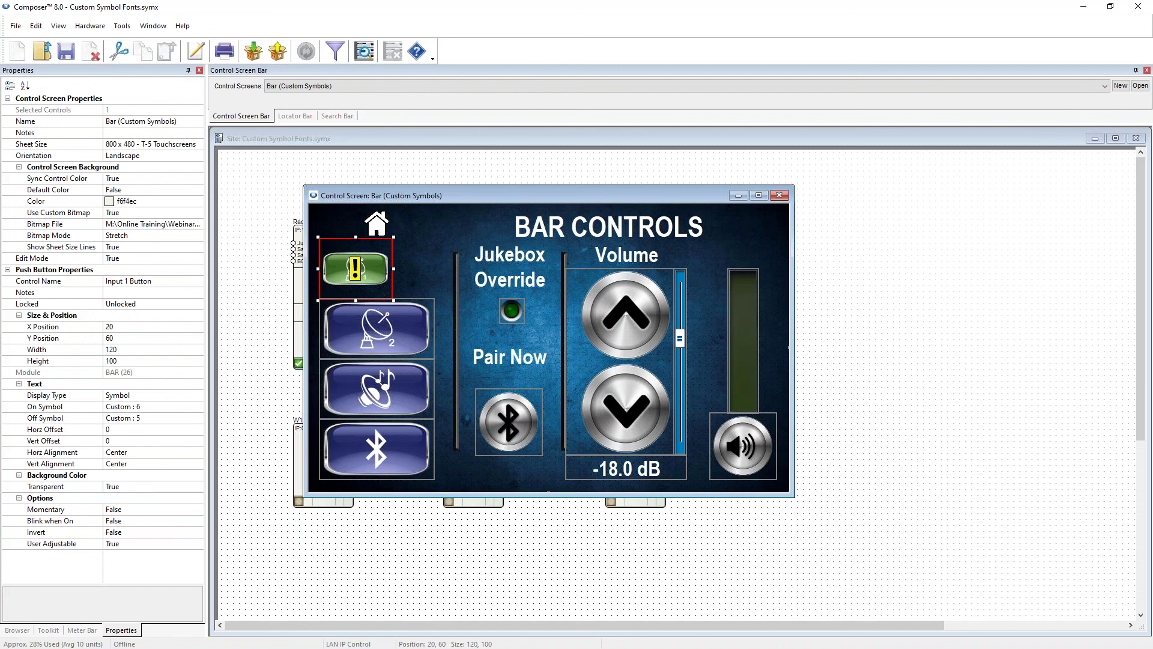
mouse_move(394, 270)
left_mouse_down()
mouse_move(442, 274)
mouse_move(409, 277)
left_mouse_up()
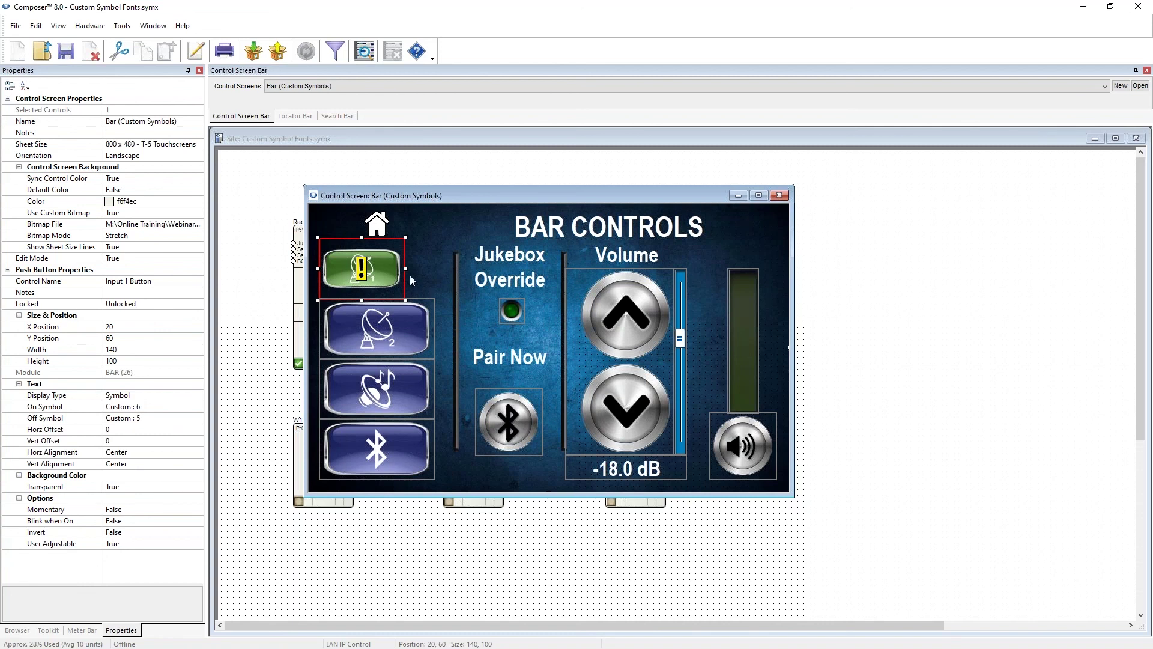
mouse_move(406, 268)
left_mouse_down()
mouse_move(444, 269)
mouse_move(422, 269)
left_mouse_up()
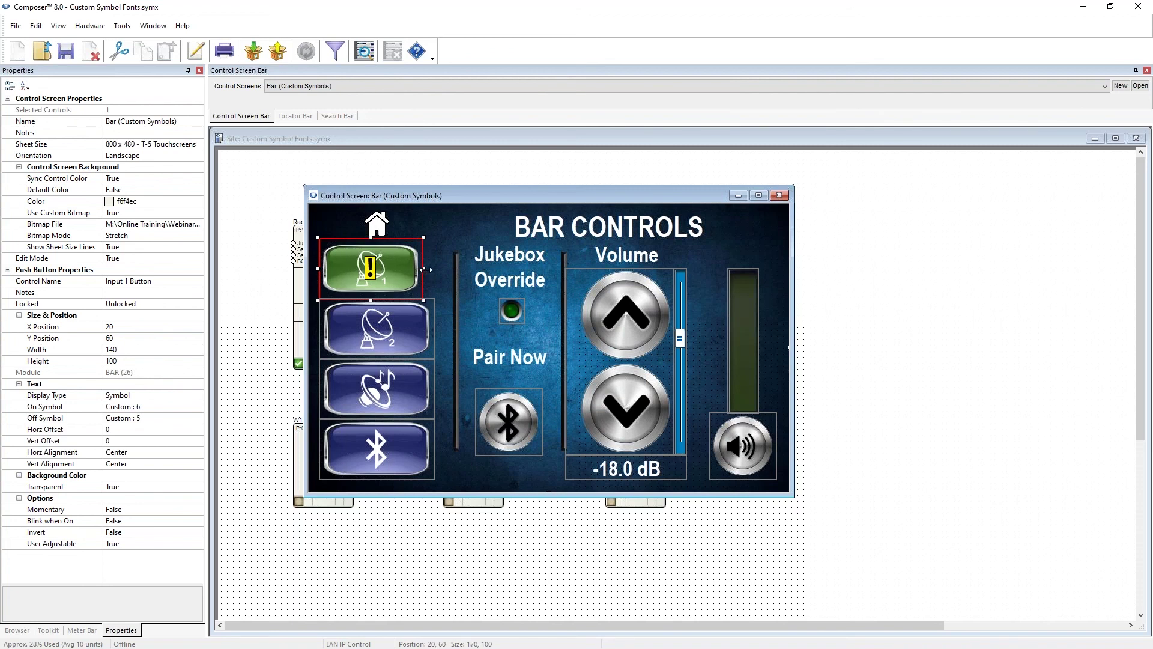
left_click_drag(426, 271, 436, 270)
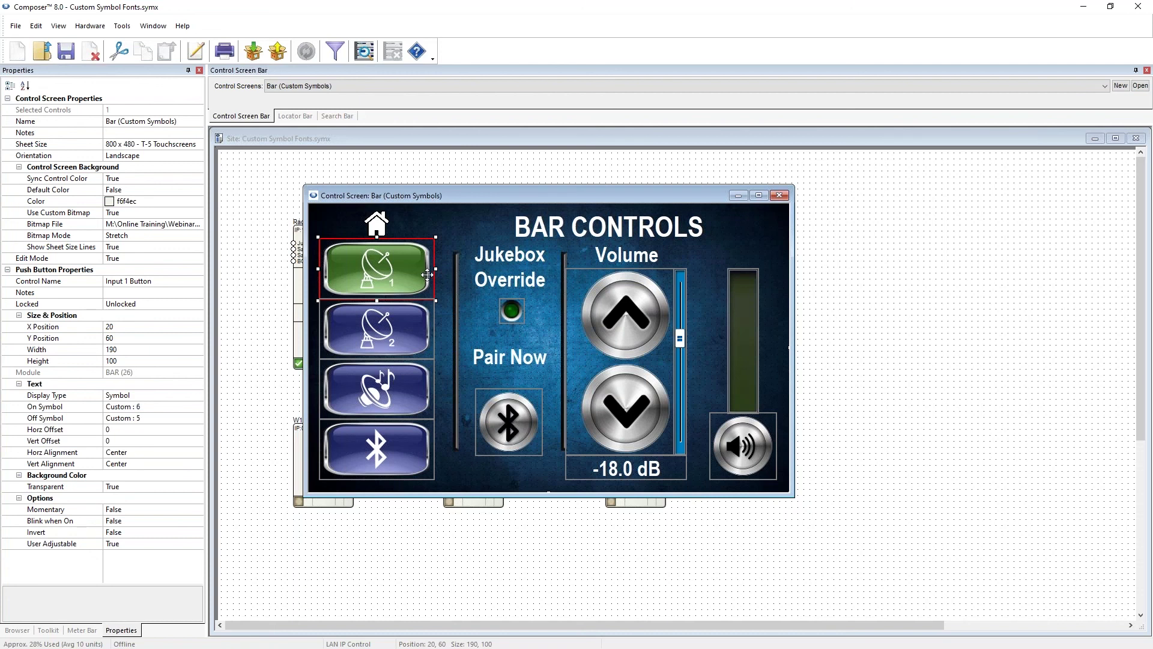
left_click_drag(433, 268, 416, 268)
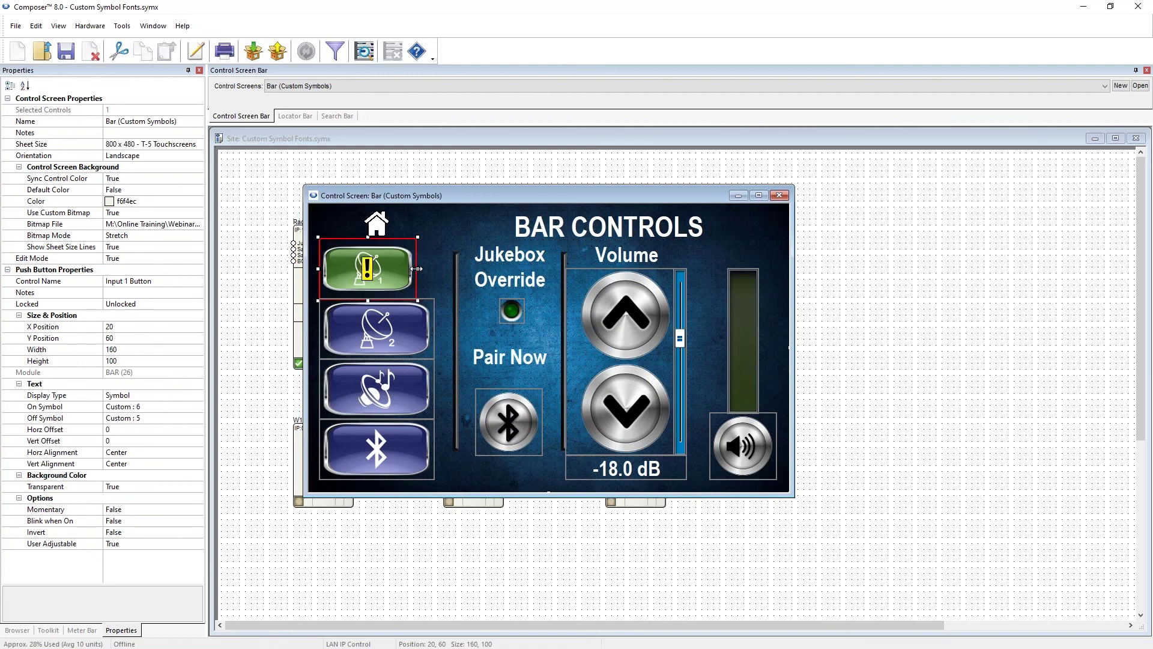